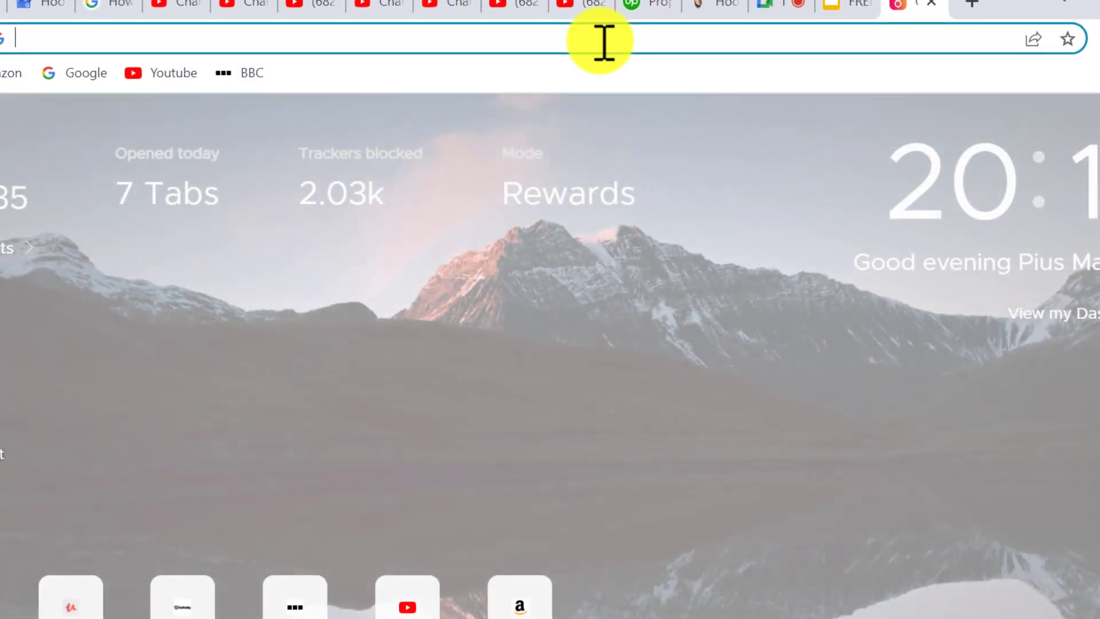
- Go to Google.com and open the list of Google apps
type("Google.com")
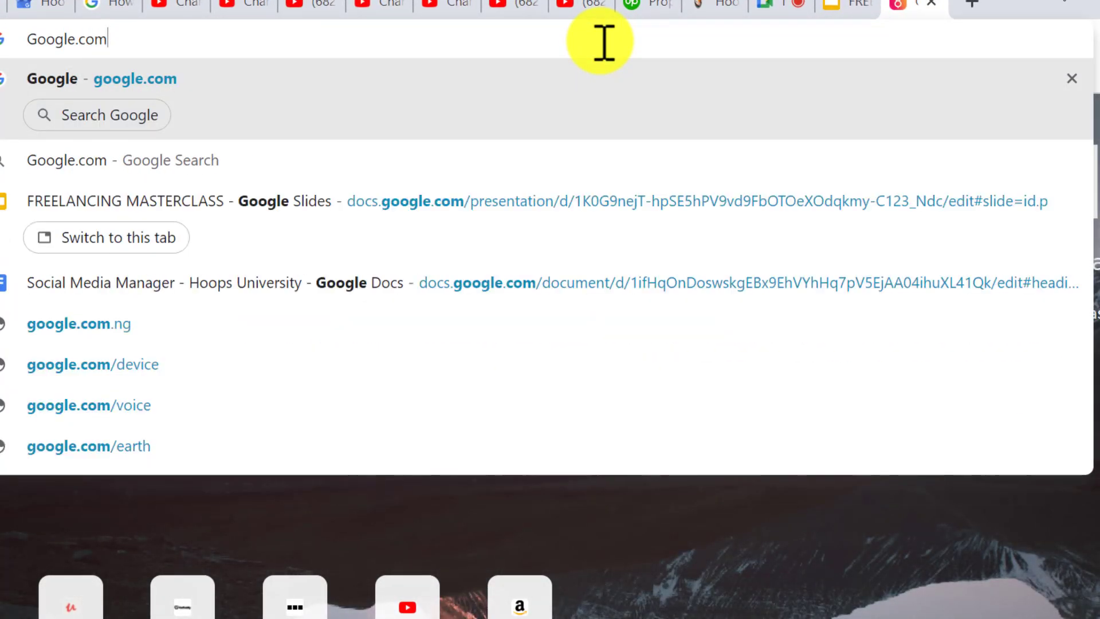
key("Return")
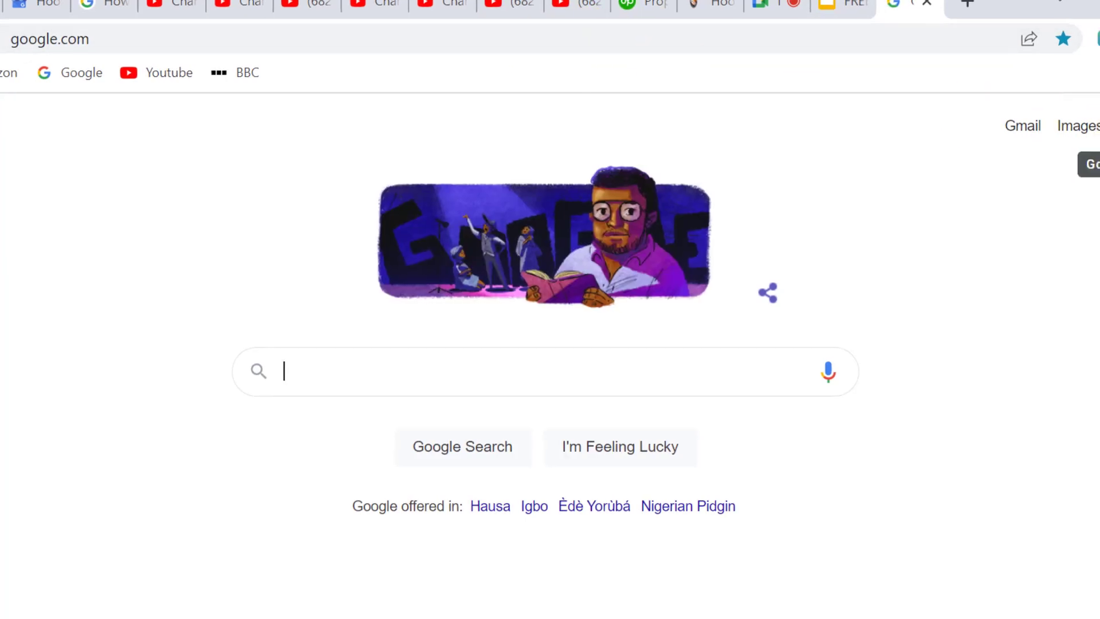
left_click(1099, 125)
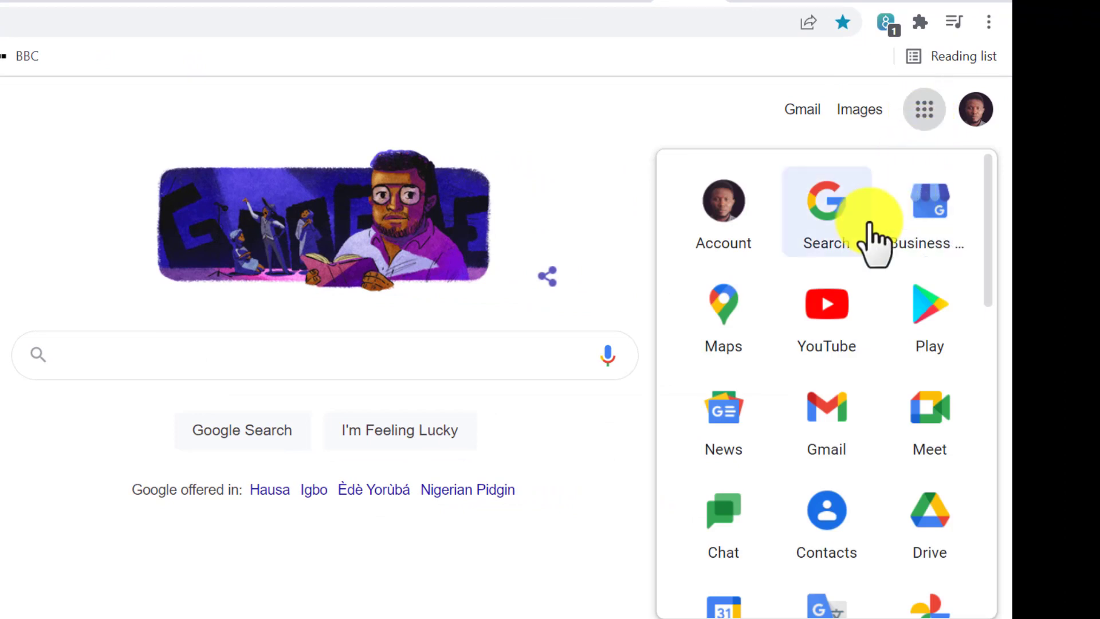
- Look through the list of Google apps, including Gmail, Drive, Docs, Sheets, Slides and Forms
scroll(871, 241, "down", 5)
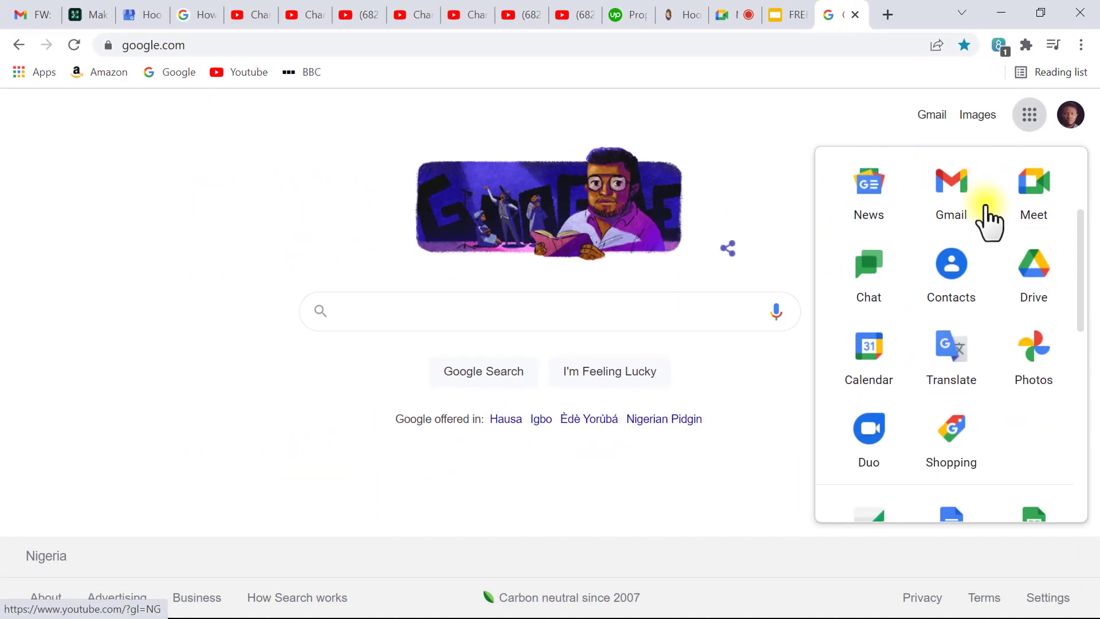
scroll(990, 221, "down", 5)
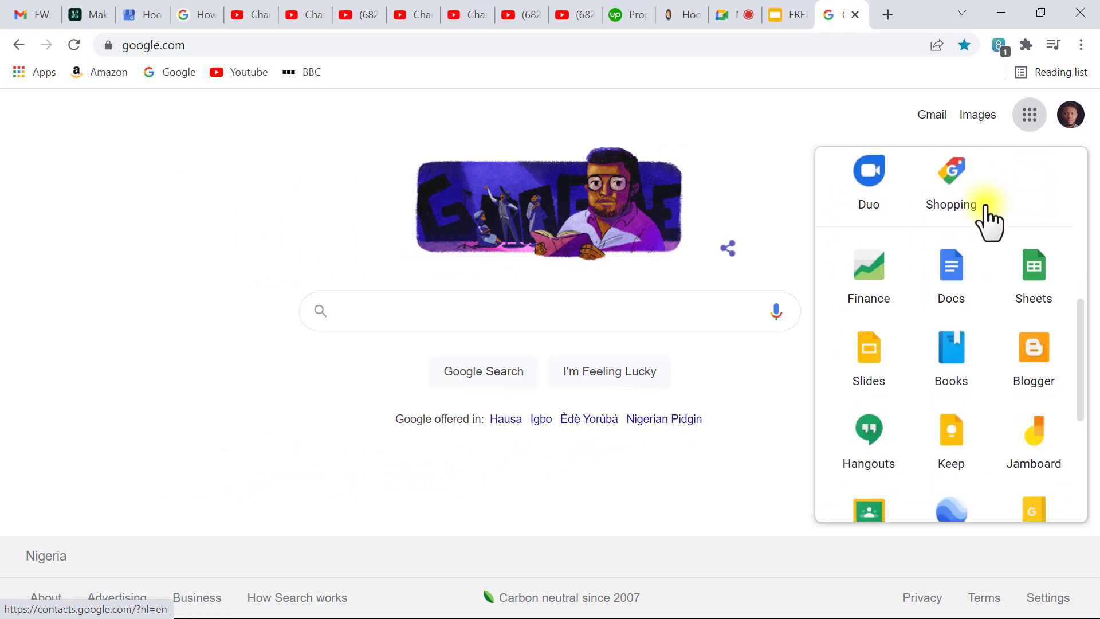
scroll(990, 220, "down", 1)
scroll(990, 221, "up", 9)
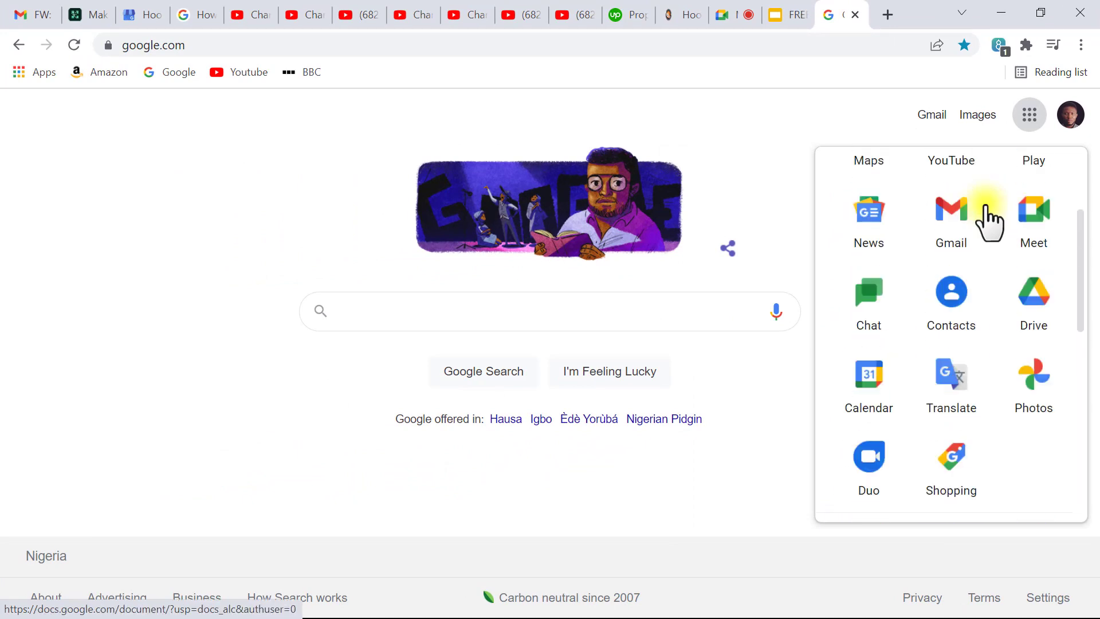
scroll(991, 221, "up", 1)
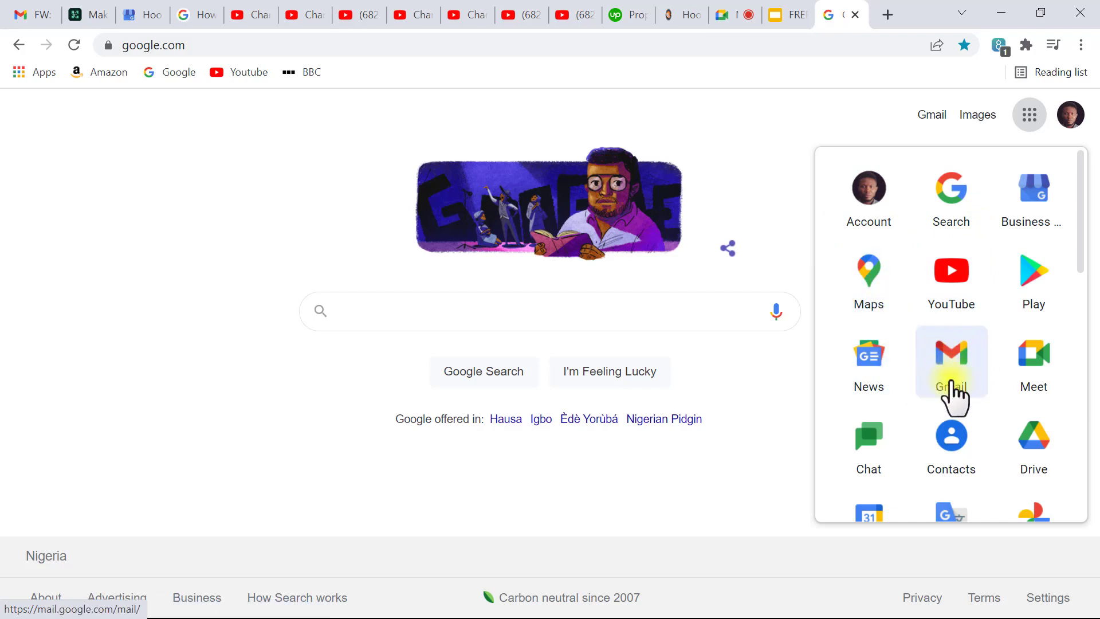
scroll(951, 372, "down", 2)
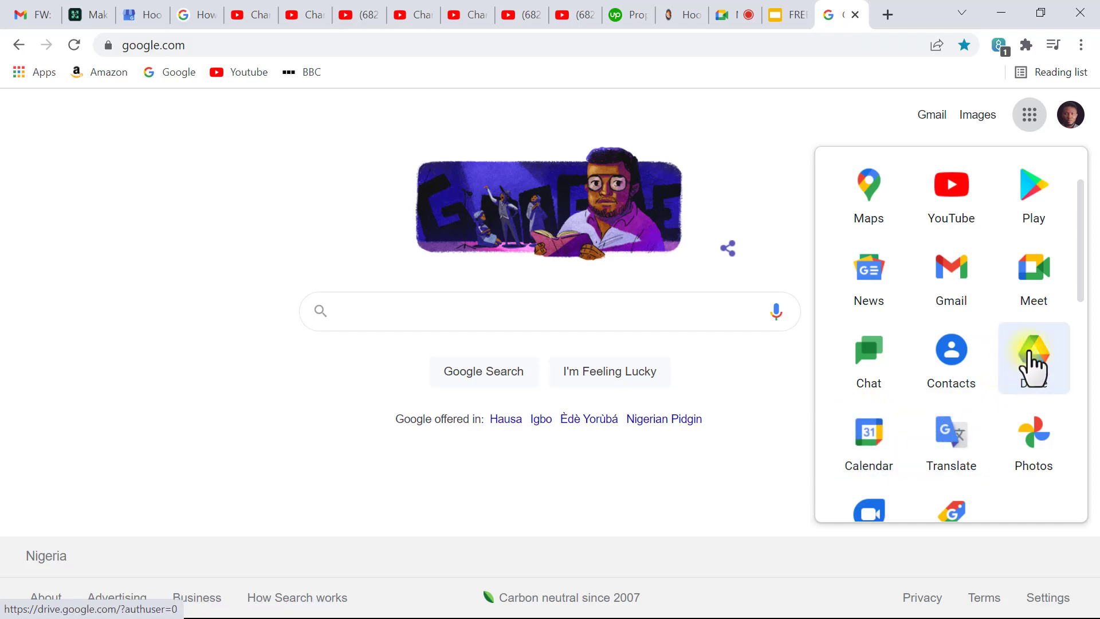
scroll(1031, 367, "down", 5)
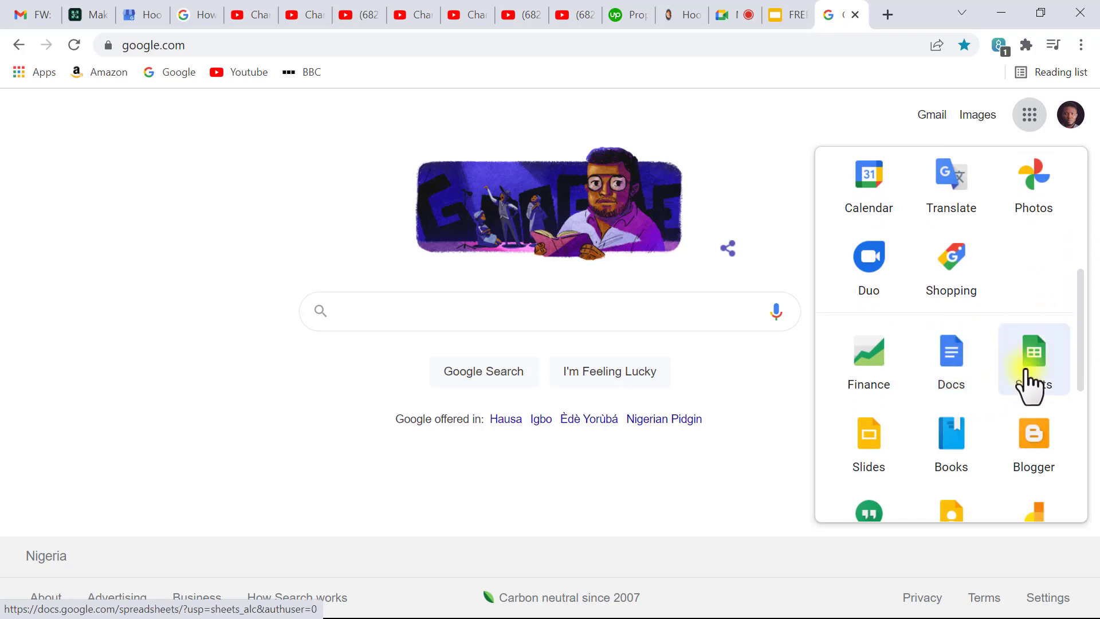
scroll(894, 424, "down", 1)
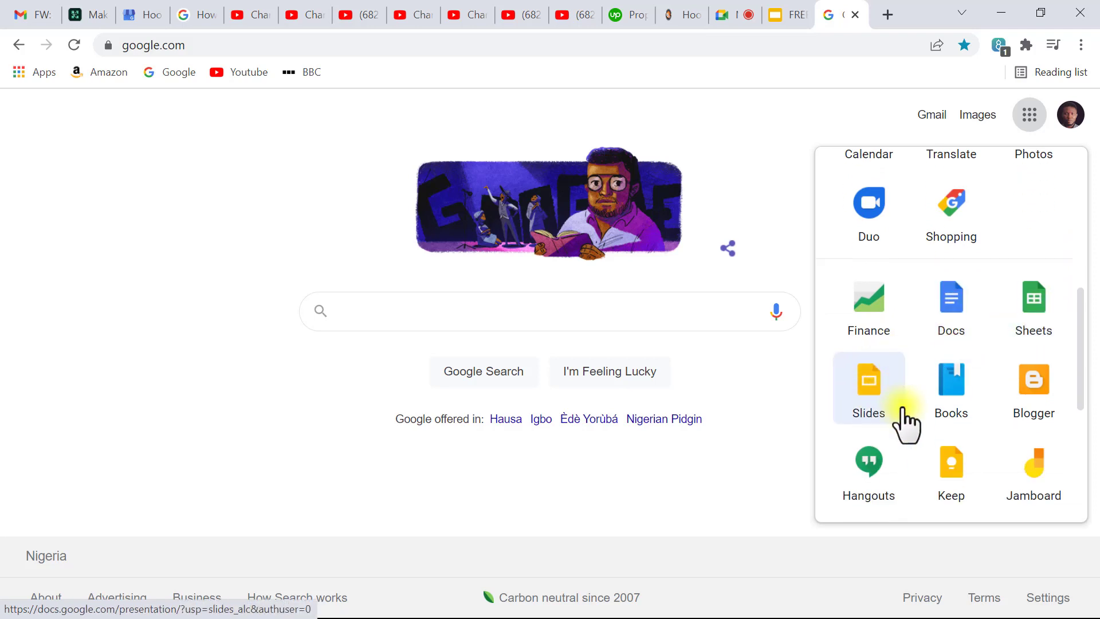
scroll(904, 423, "down", 5)
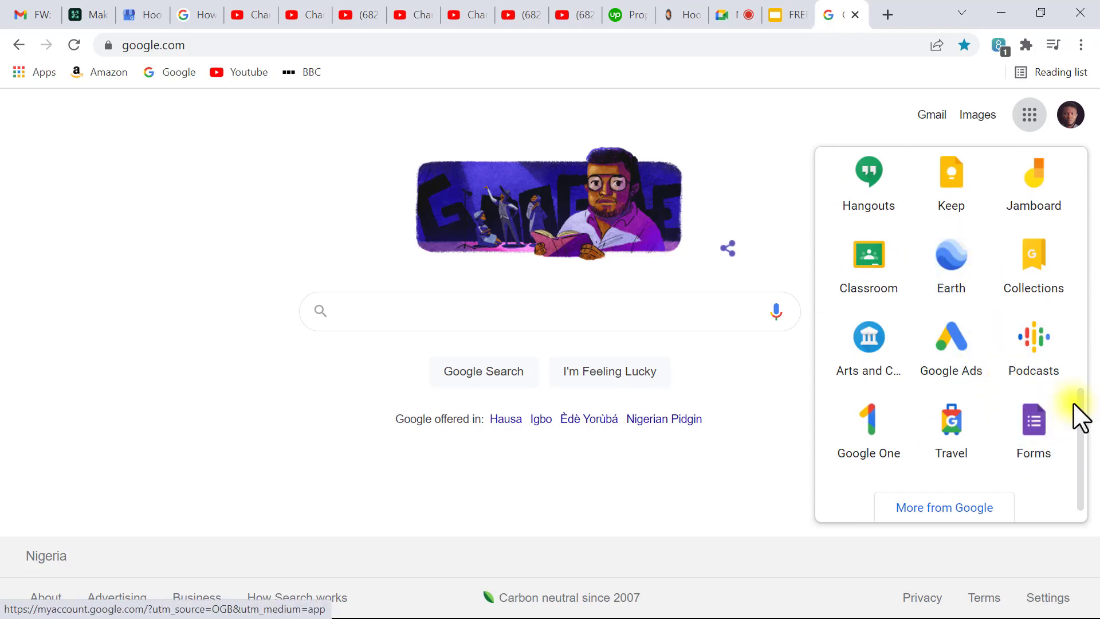
- Open Google Drive from the list of Google apps
left_click_drag(1081, 419, 1085, 246)
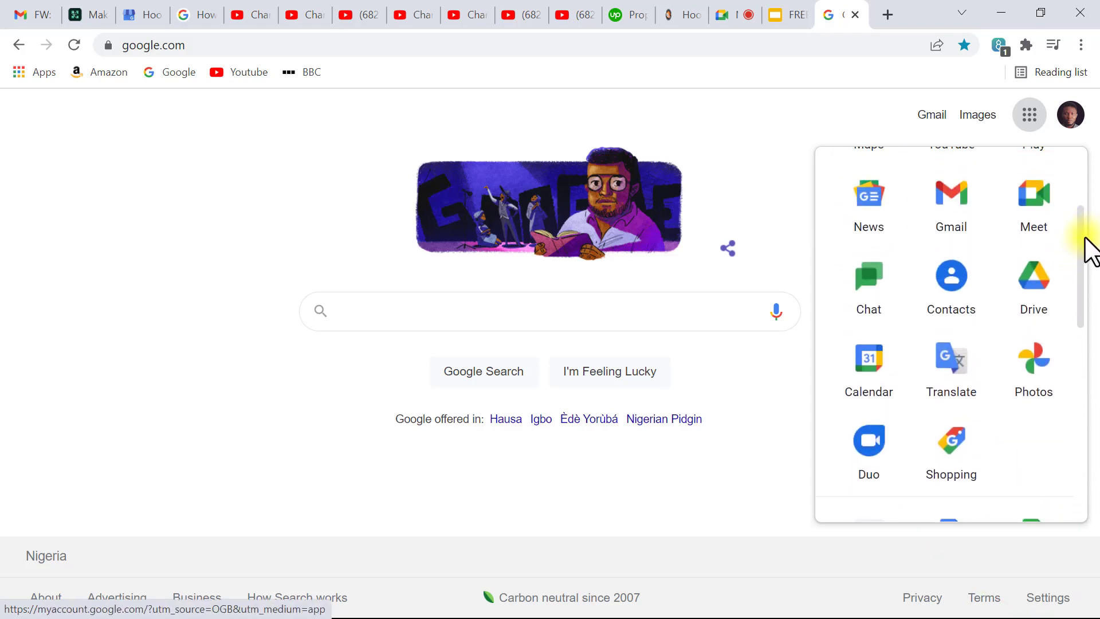
left_click(1032, 282)
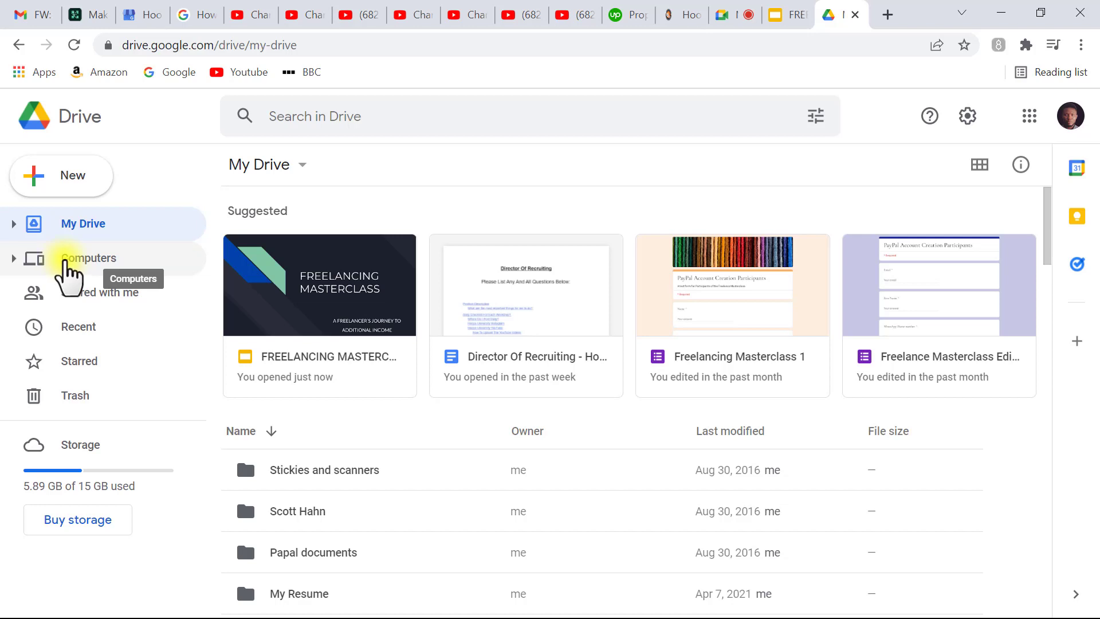
left_click(73, 178)
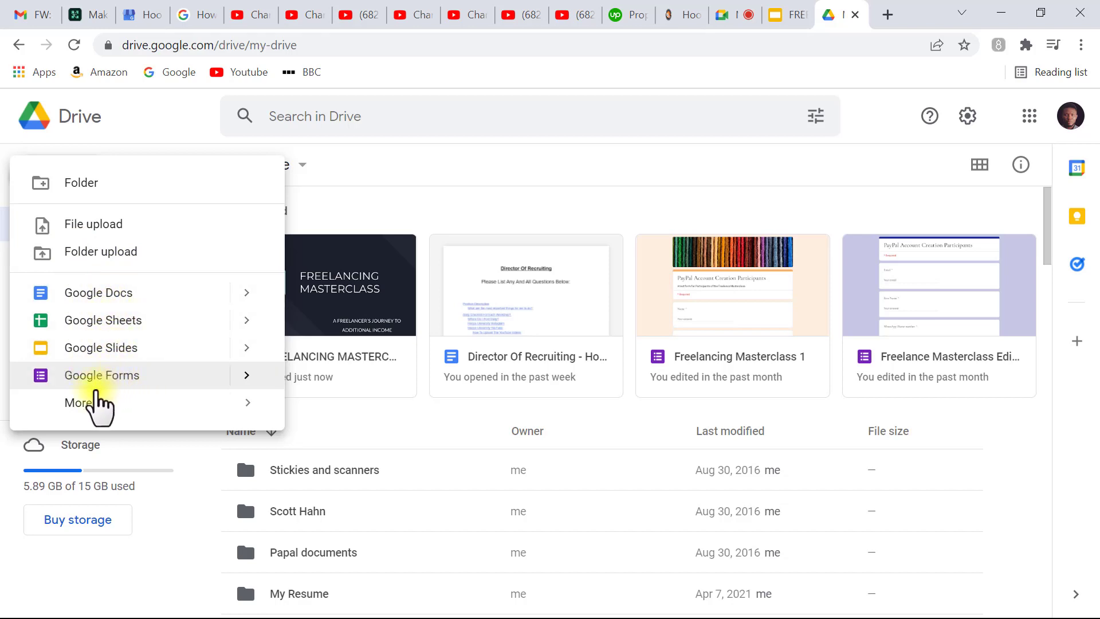
mouse_move(179, 406)
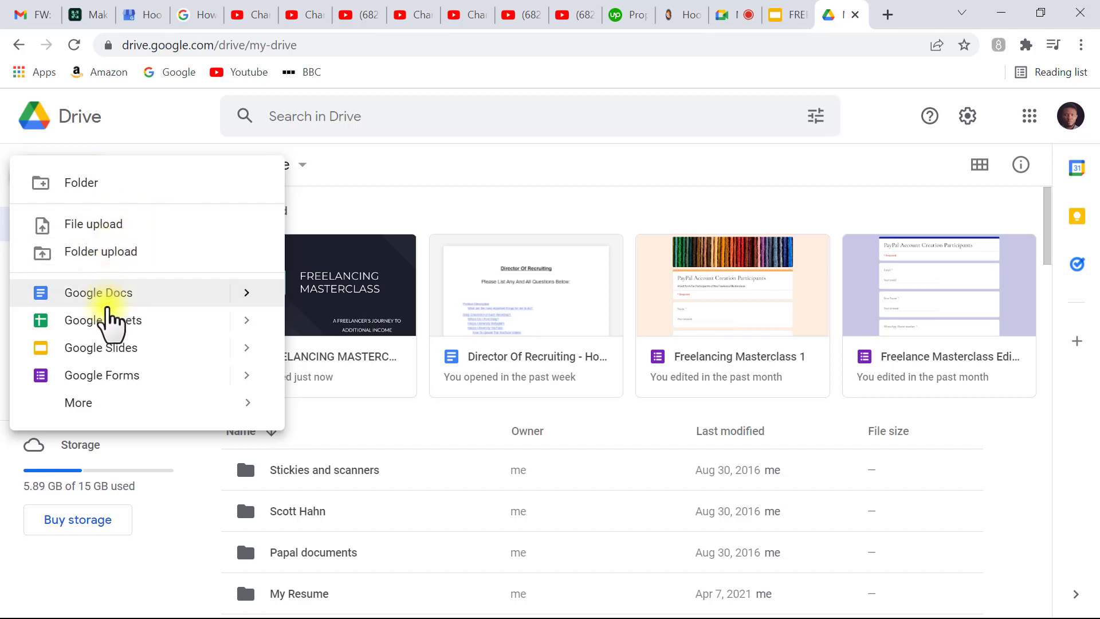
left_click(102, 227)
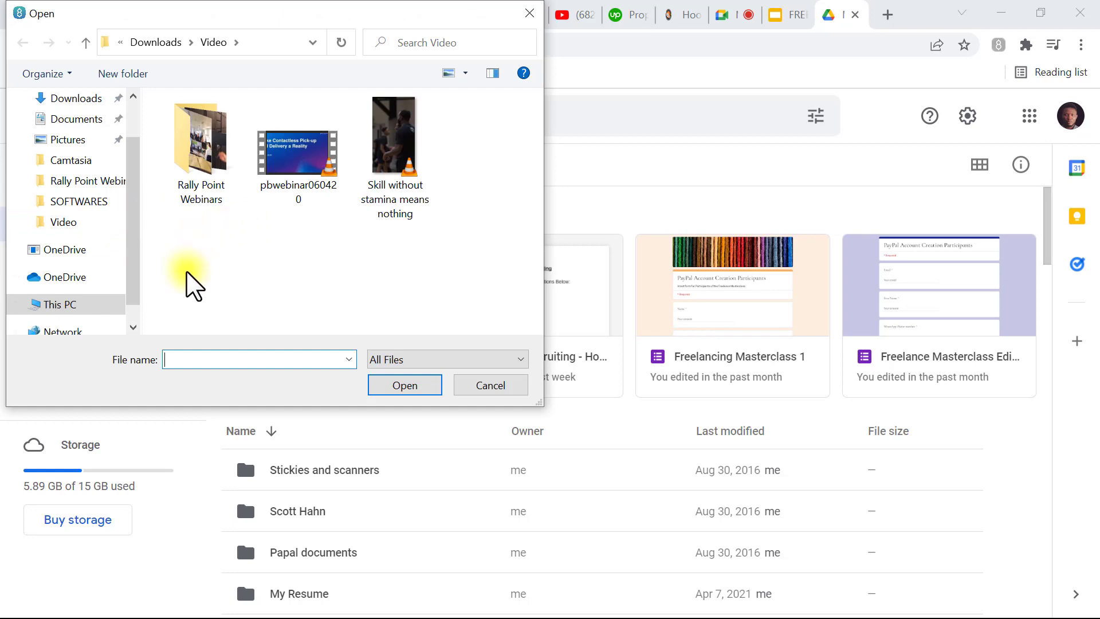
left_click(397, 171)
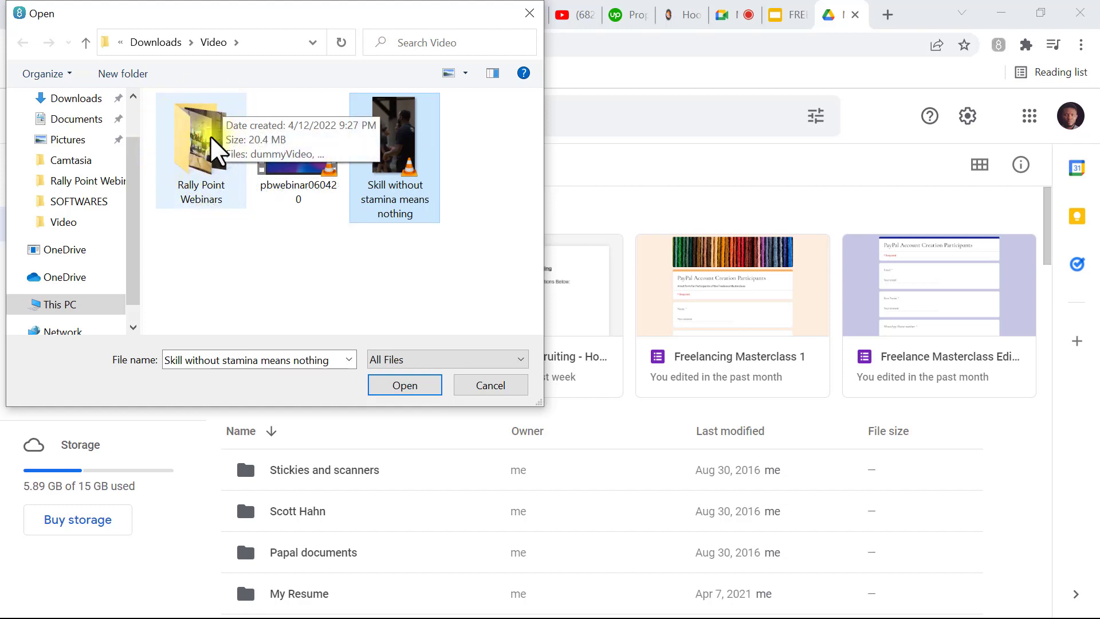
left_click(197, 160)
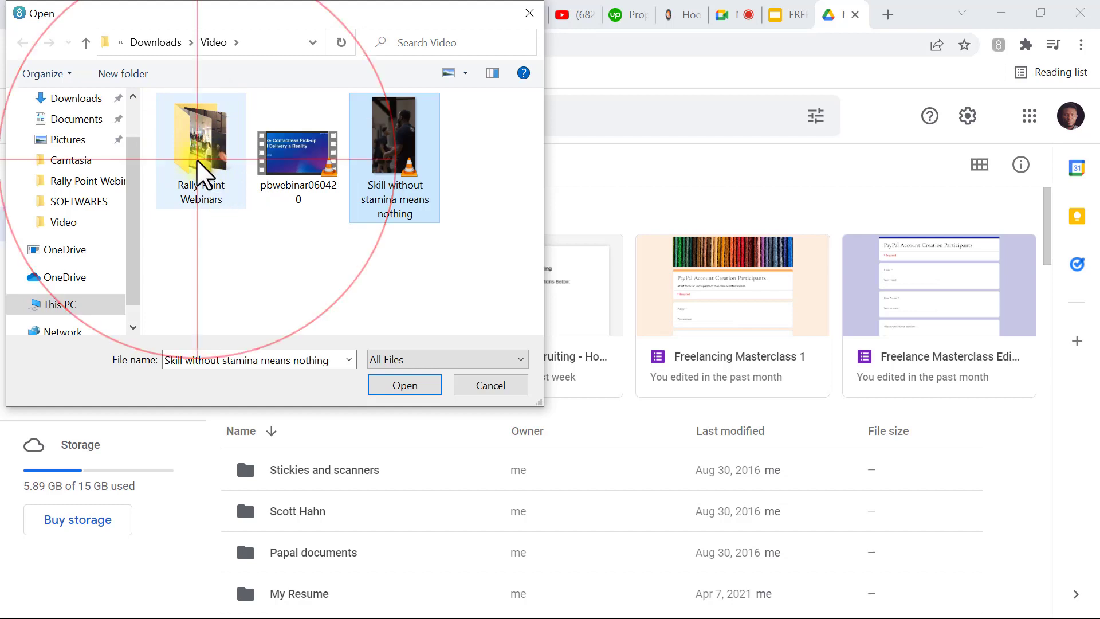
left_click(315, 154)
left_click(392, 152)
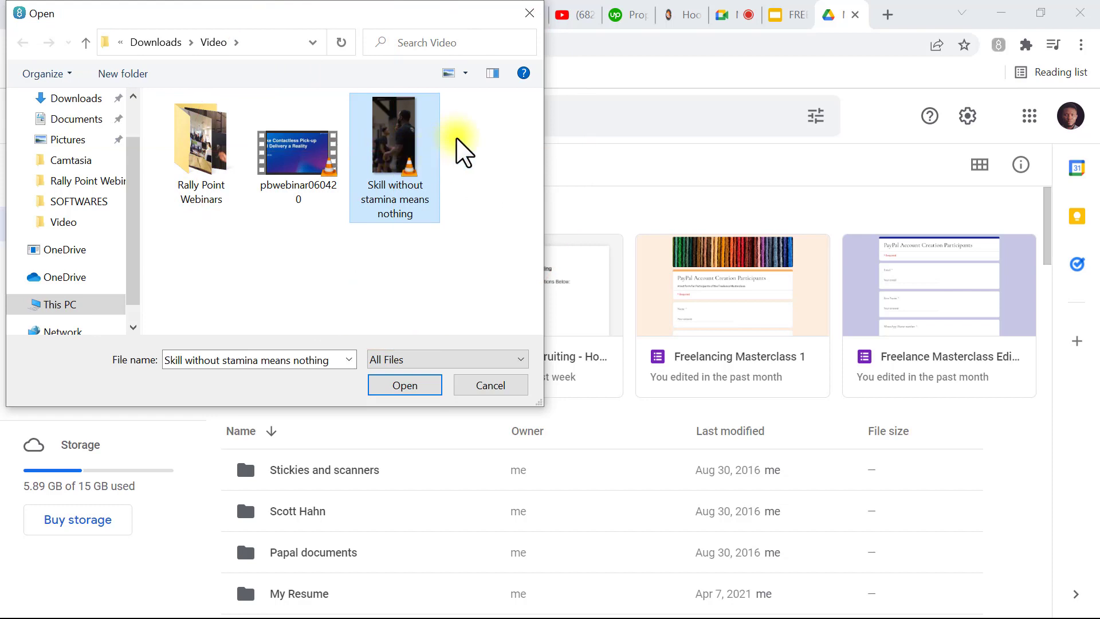
left_click(488, 384)
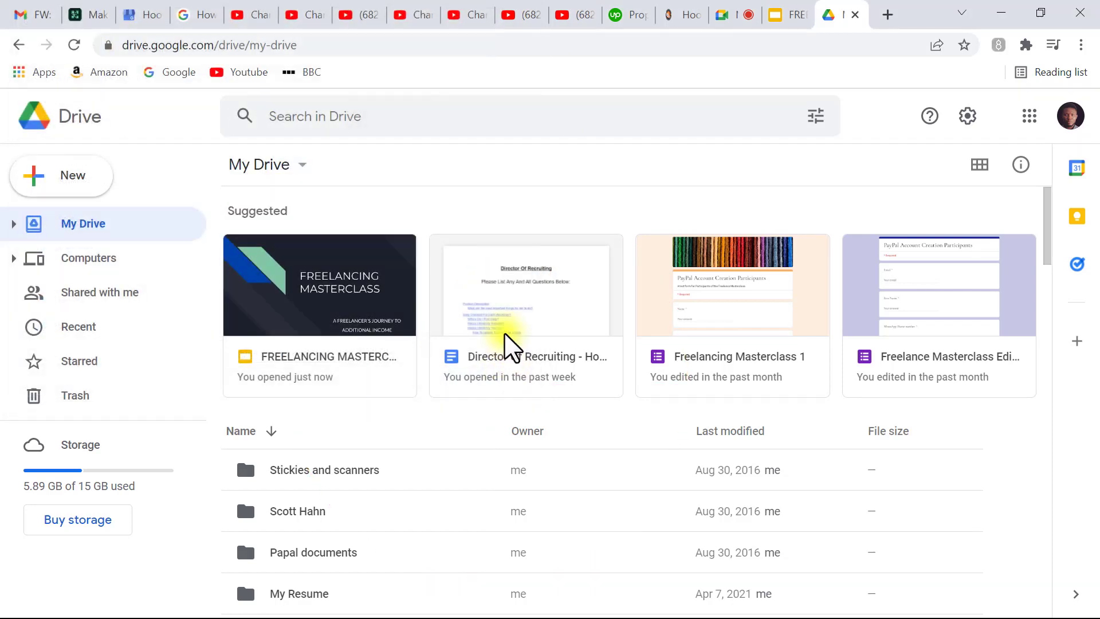
left_click(72, 182)
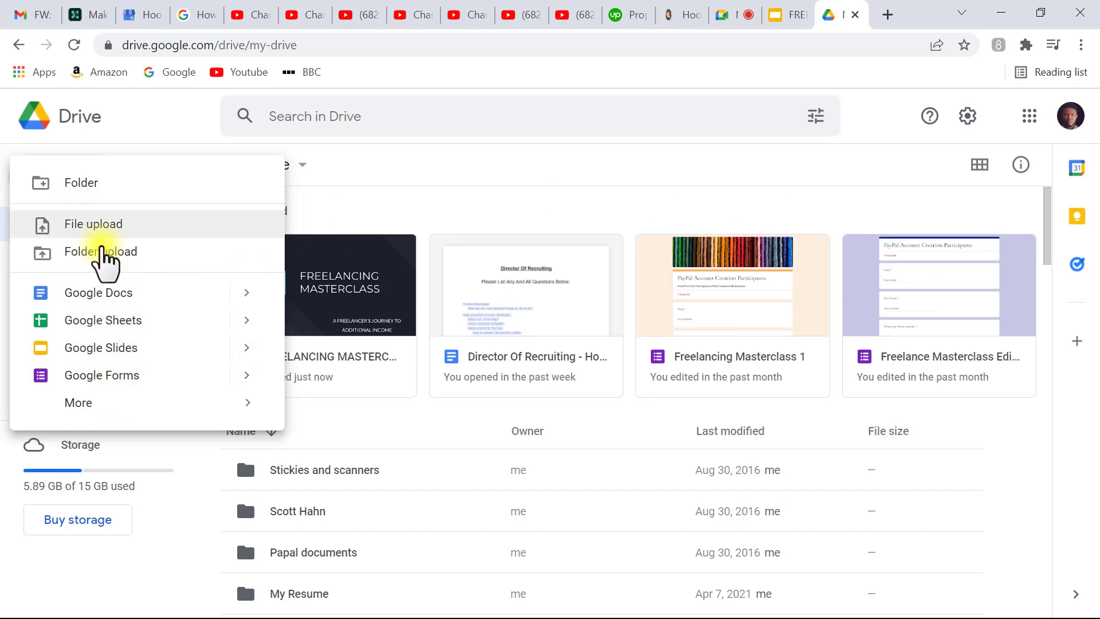
left_click(142, 147)
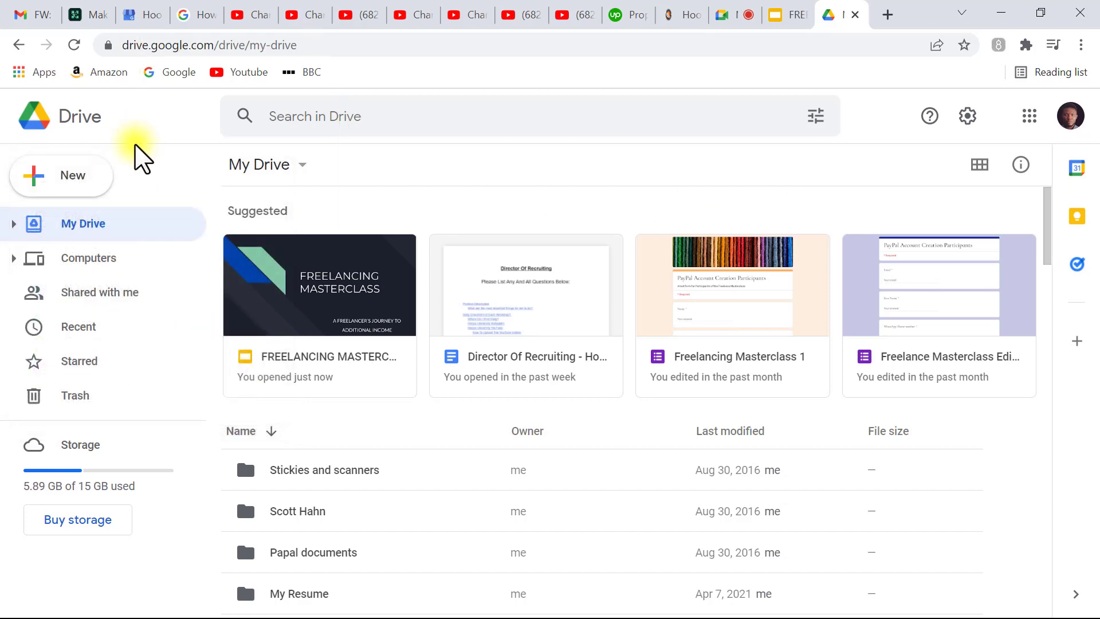
- View the Computers section of Drive and the items under Shared with me
left_click(74, 262)
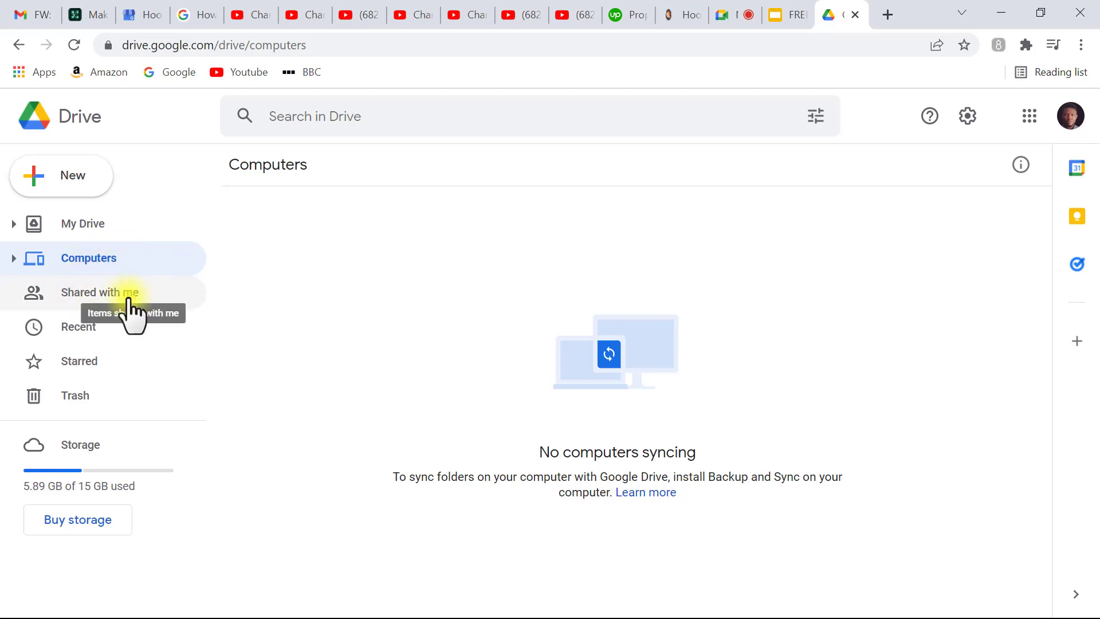
left_click(68, 293)
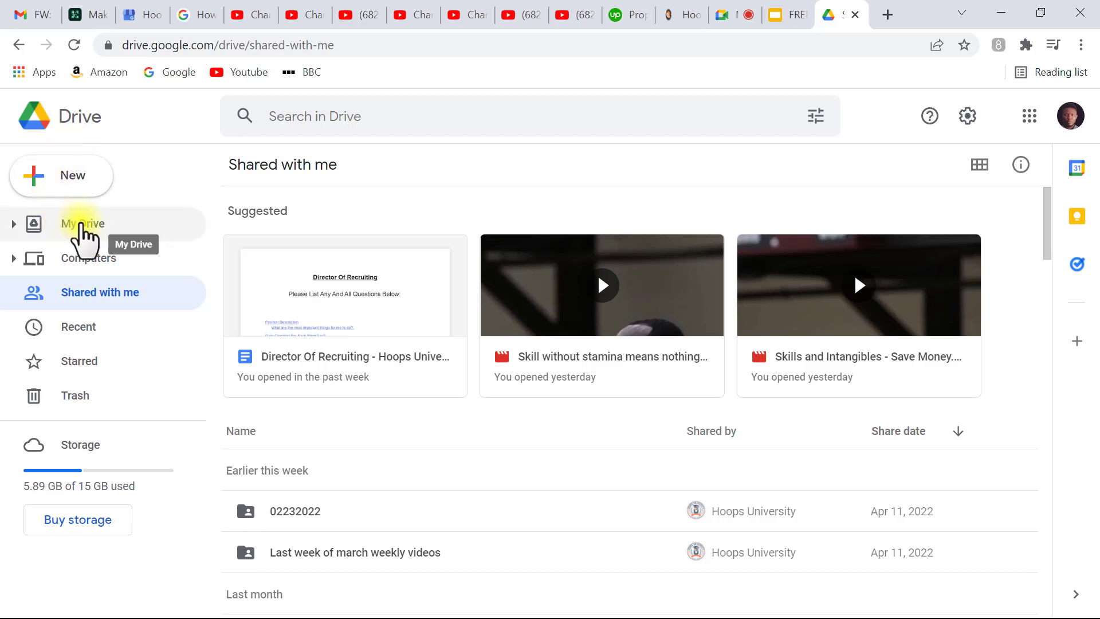
- Return to My Drive and look through its stored folders and files
left_click(84, 229)
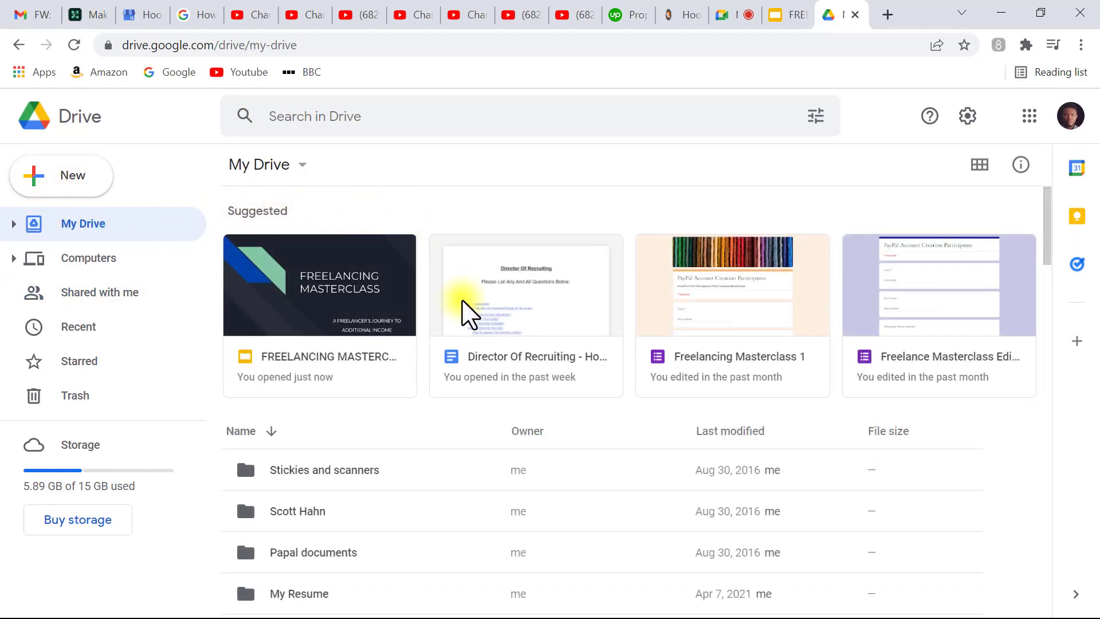
scroll(399, 397, "down", 1)
scroll(312, 407, "down", 5)
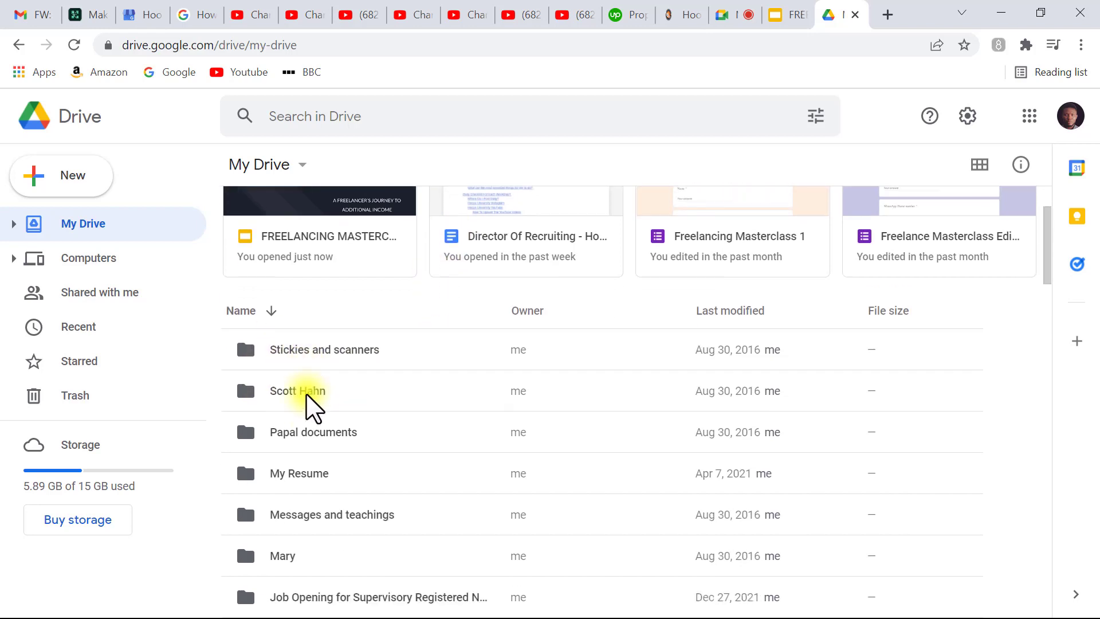
scroll(321, 464, "down", 6)
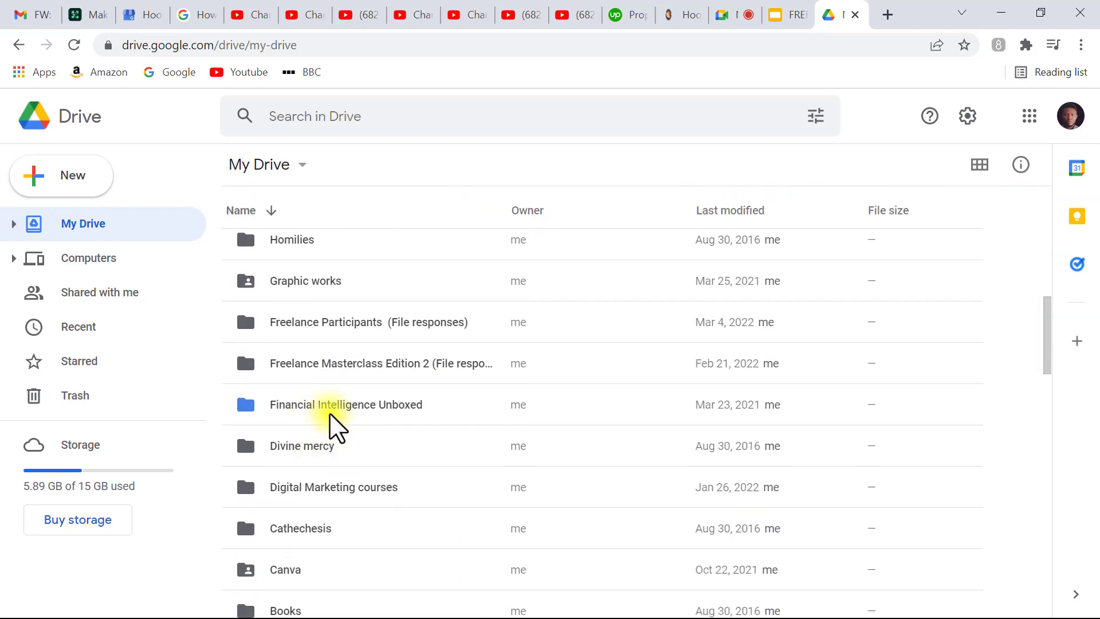
scroll(318, 518, "down", 3)
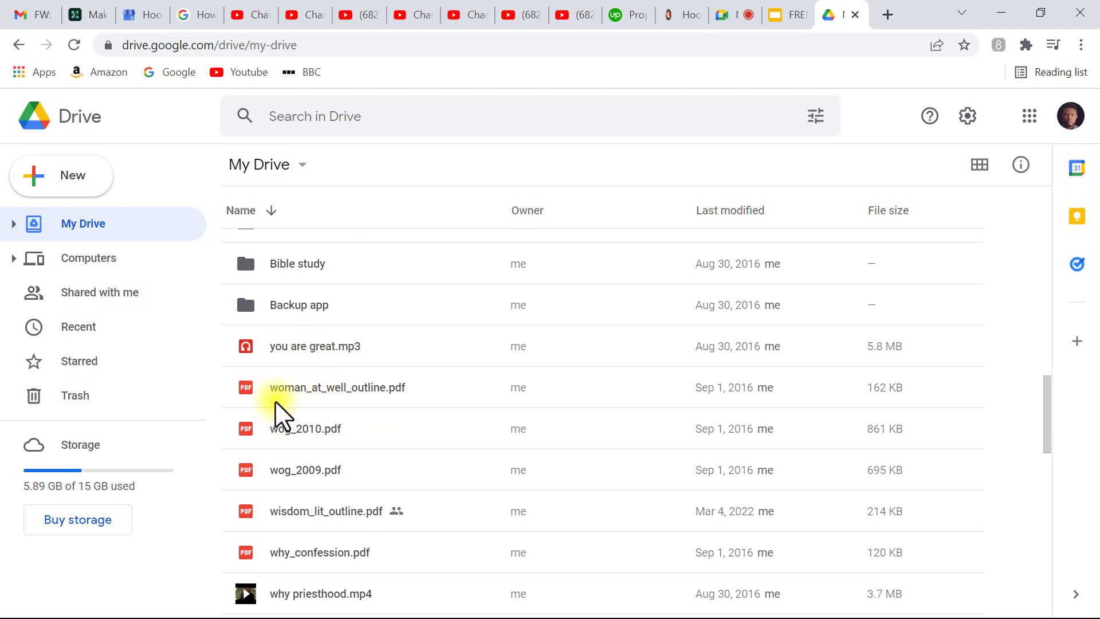
scroll(293, 433, "down", 3)
scroll(290, 447, "down", 3)
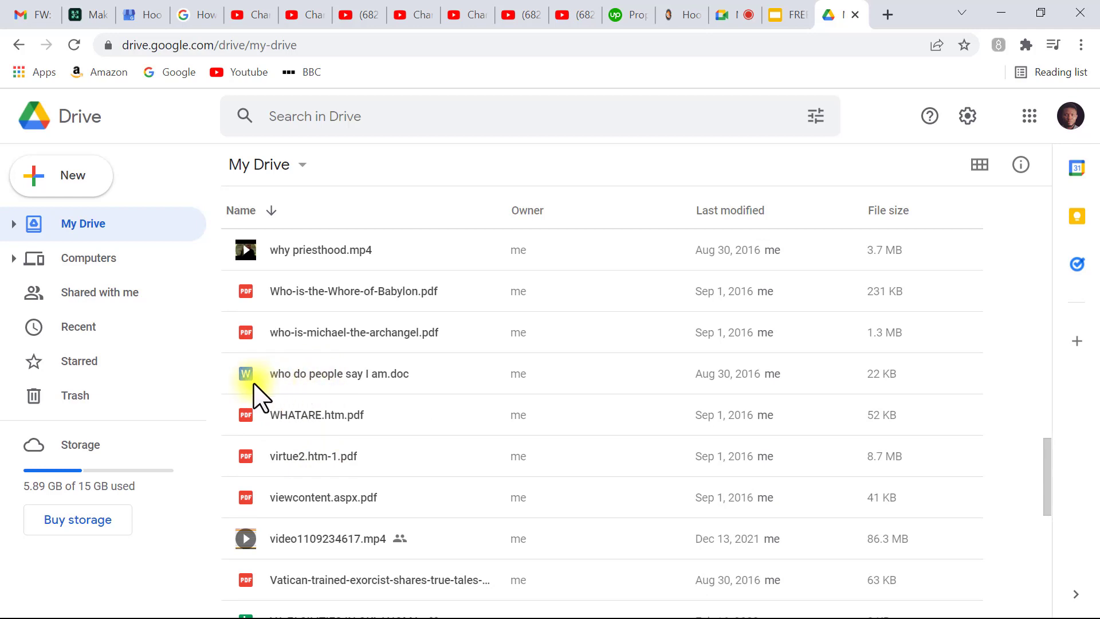
scroll(283, 390, "down", 3)
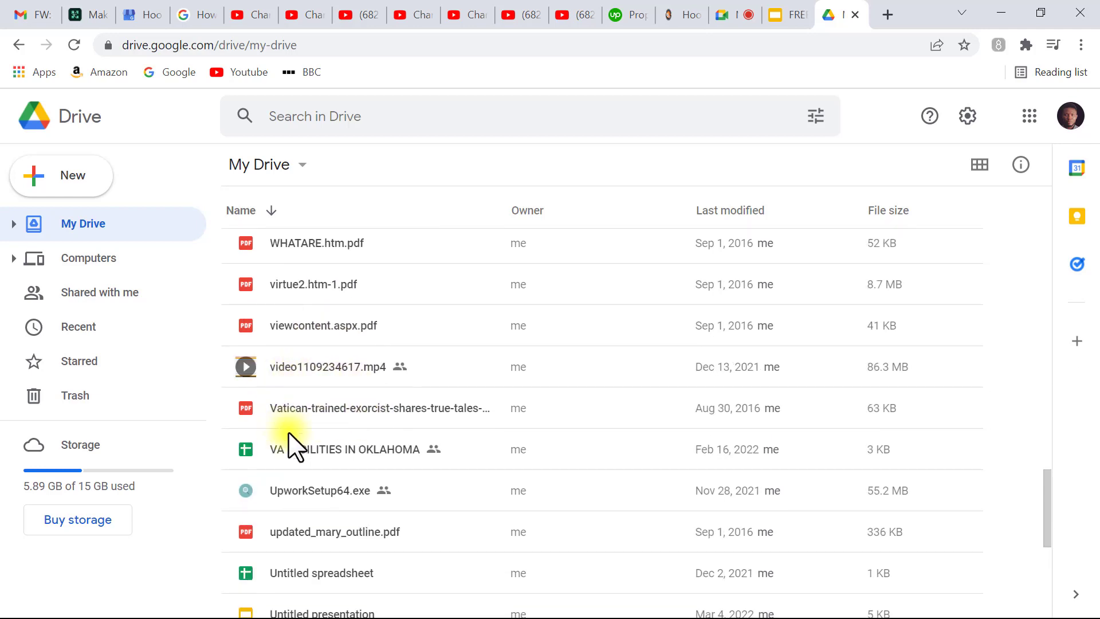
scroll(324, 461, "down", 3)
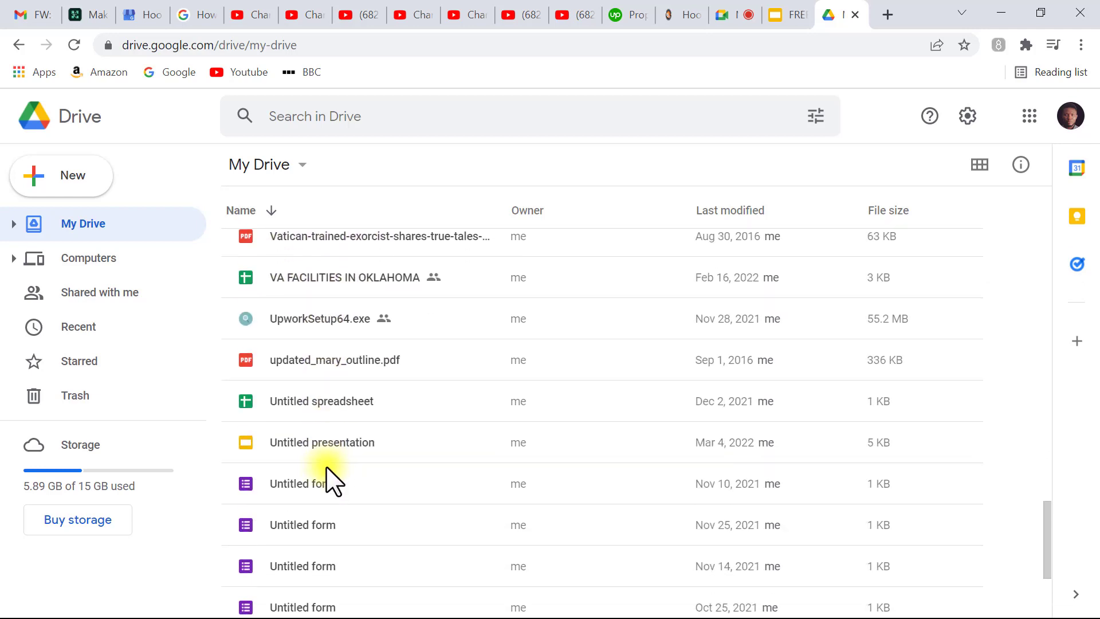
scroll(325, 463, "up", 7)
scroll(325, 458, "up", 15)
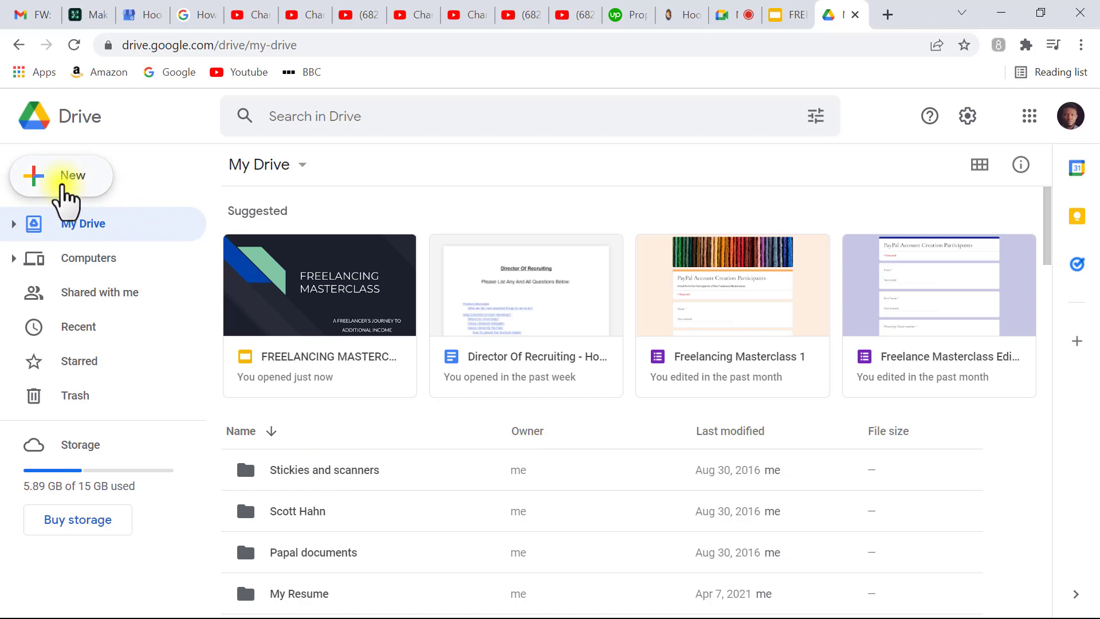
- Check the options for adding new items to Drive and view the recently opened files
left_click(63, 184)
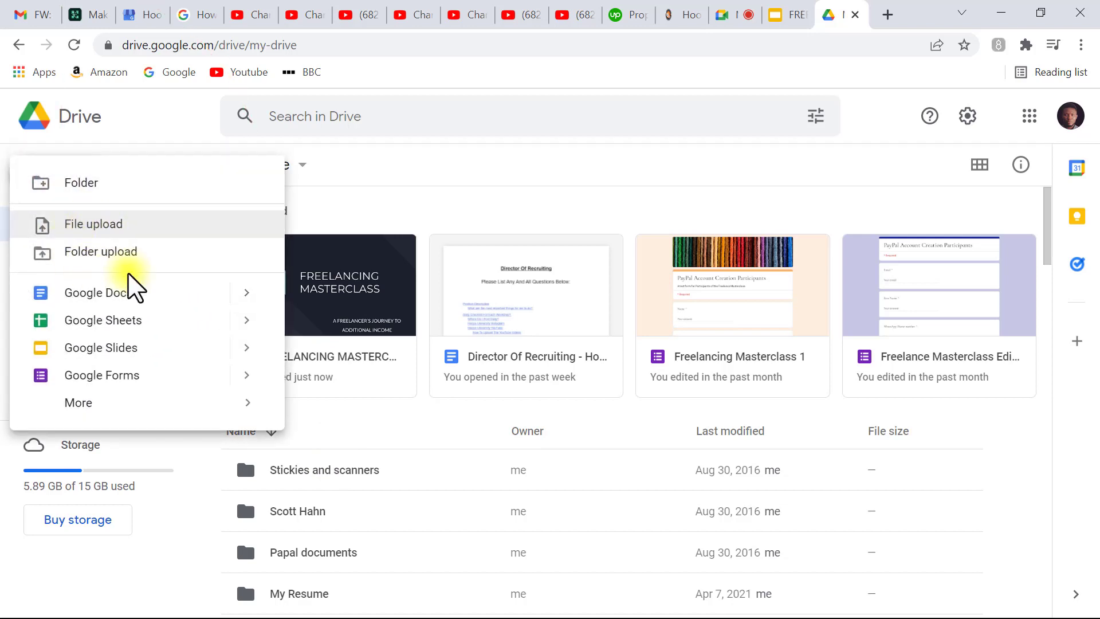
left_click(160, 143)
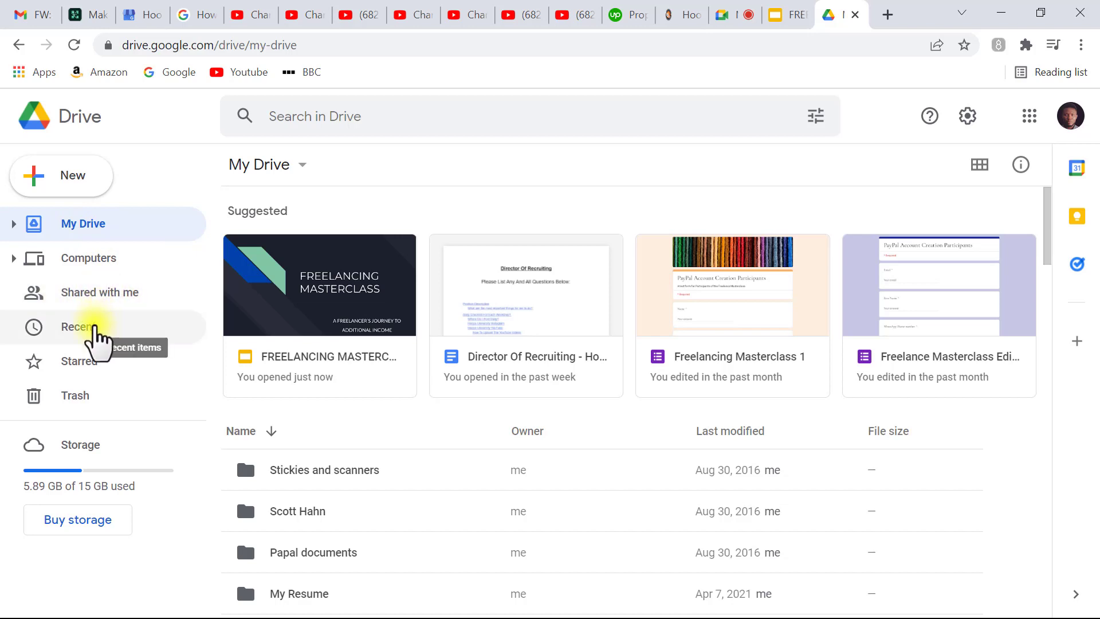
left_click(94, 325)
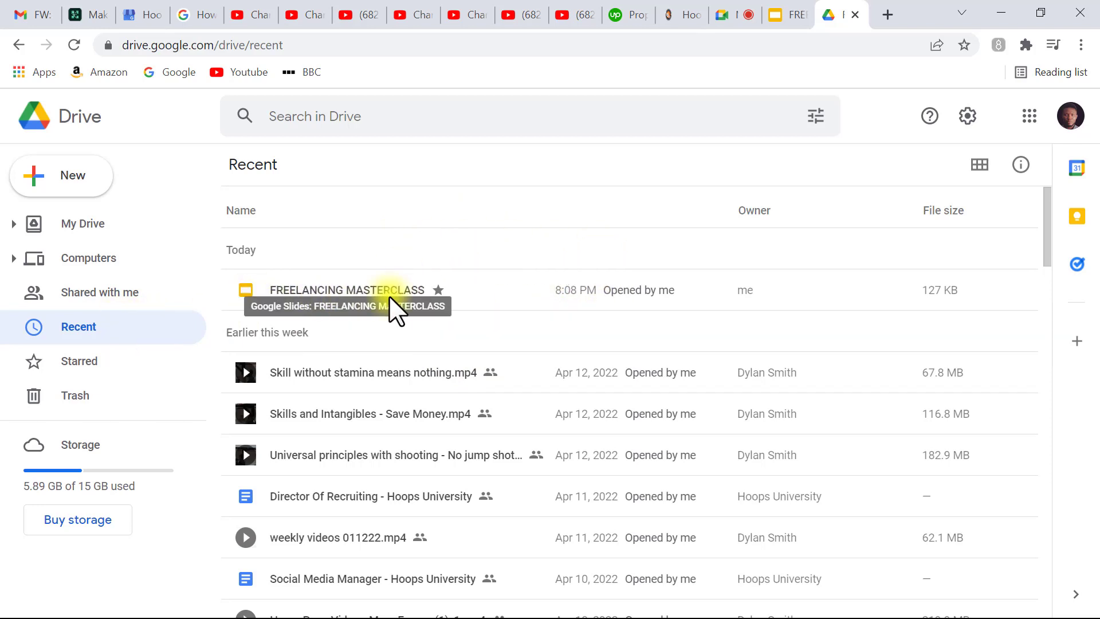
- Look at the open FREELANCING MASTERCLASS presentation and return to Drive to review the Recent and Starred files
left_click(786, 14)
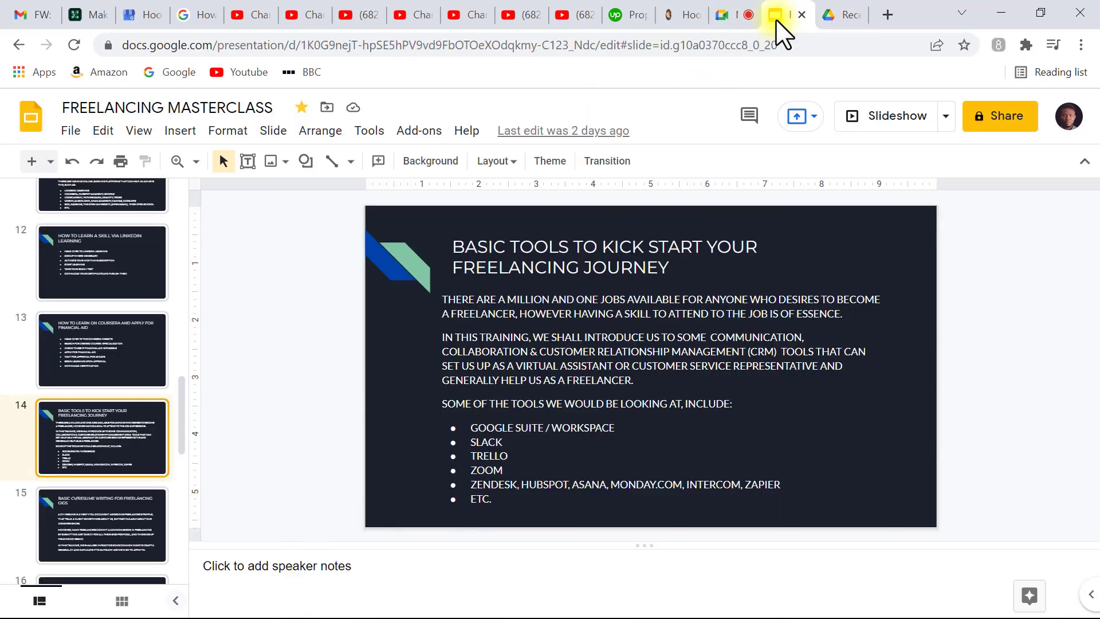
left_click(838, 17)
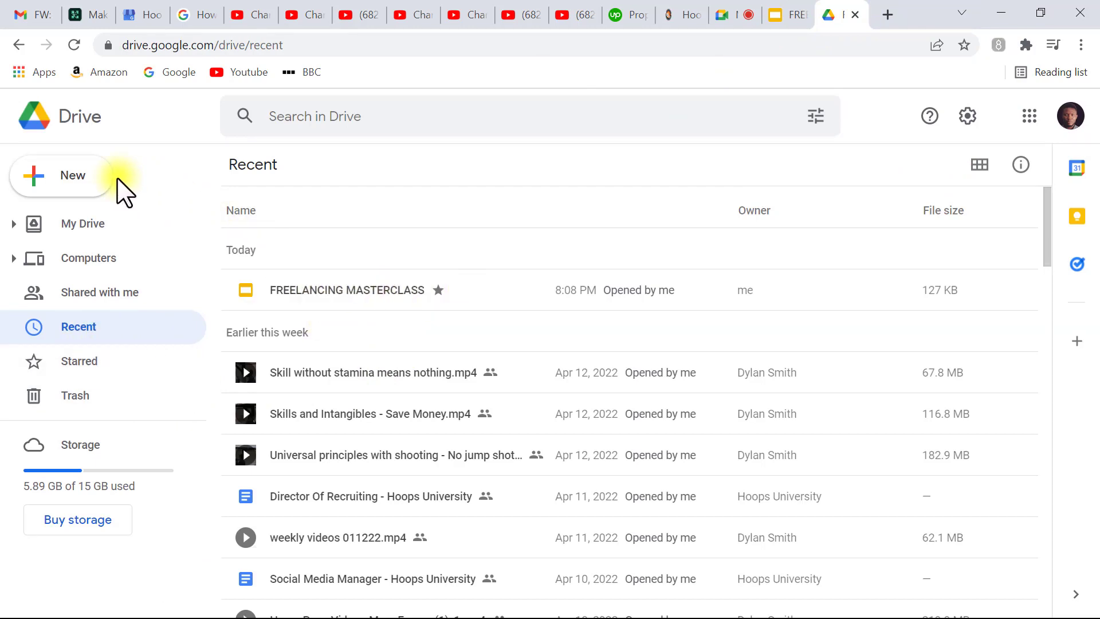
scroll(528, 304, "down", 2)
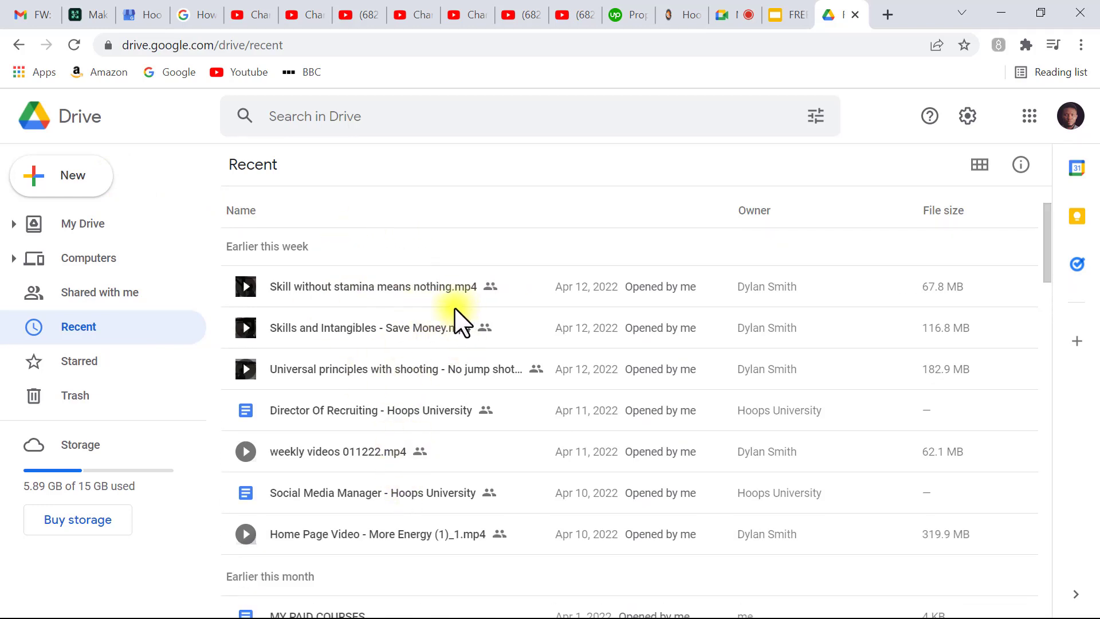
scroll(455, 309, "up", 2)
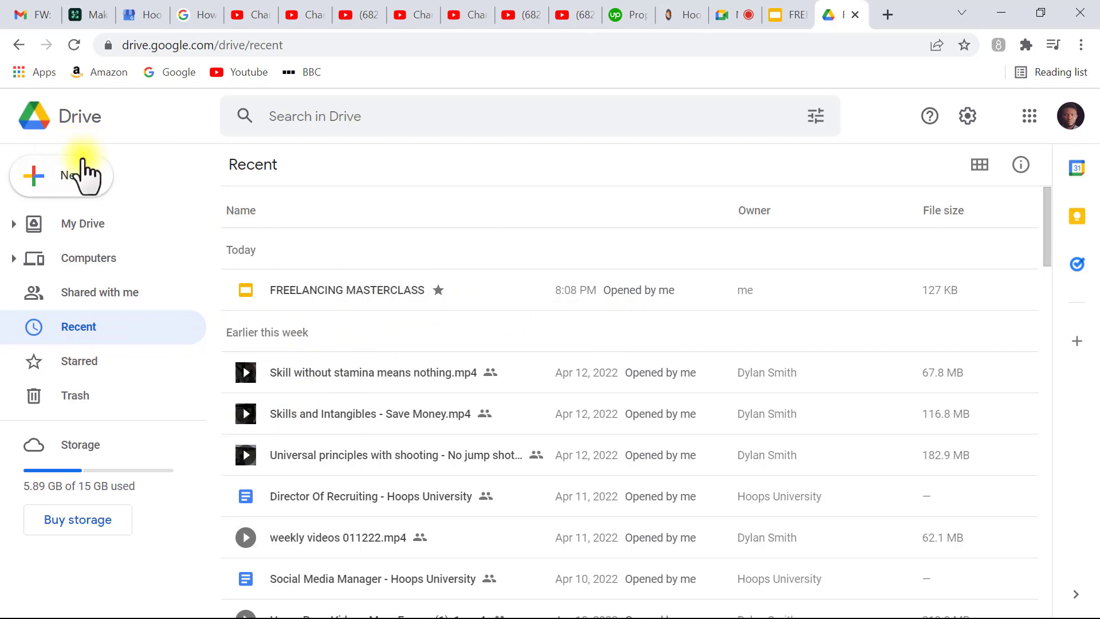
left_click(83, 368)
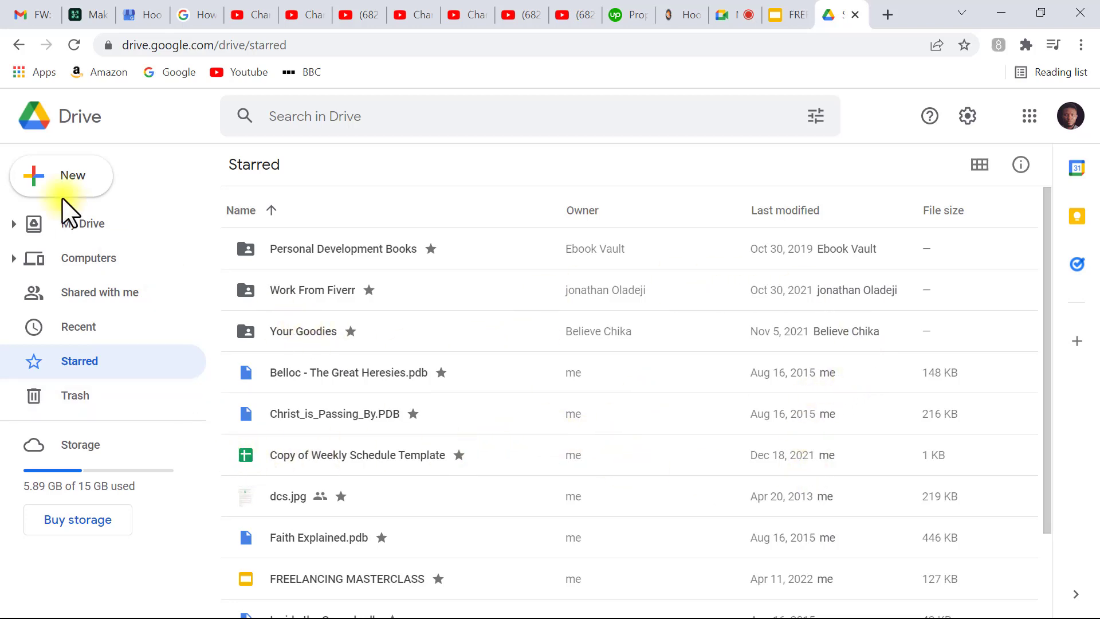
- Find the audio file "you are great.mp3" in My Drive, select it and view the additional actions available for it
left_click(74, 226)
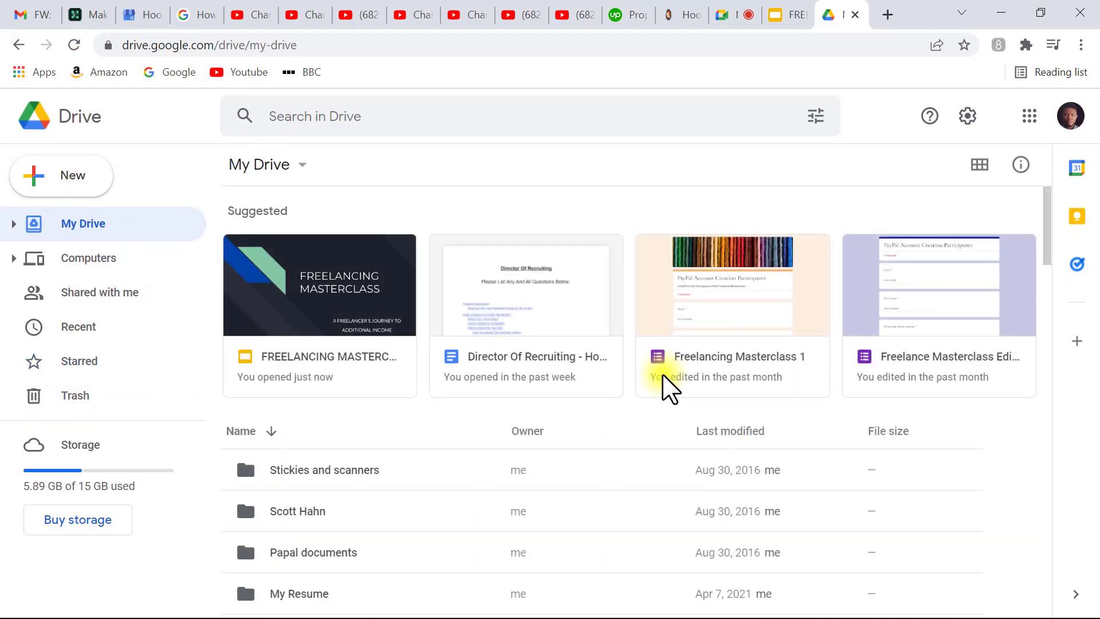
left_click(468, 472)
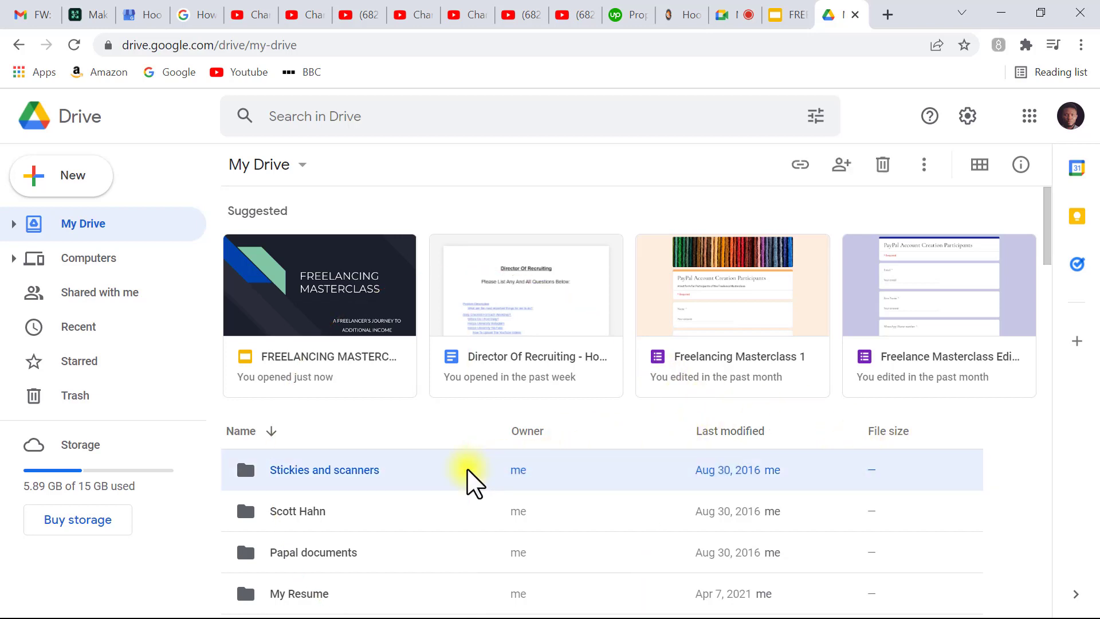
scroll(481, 484, "down", 6)
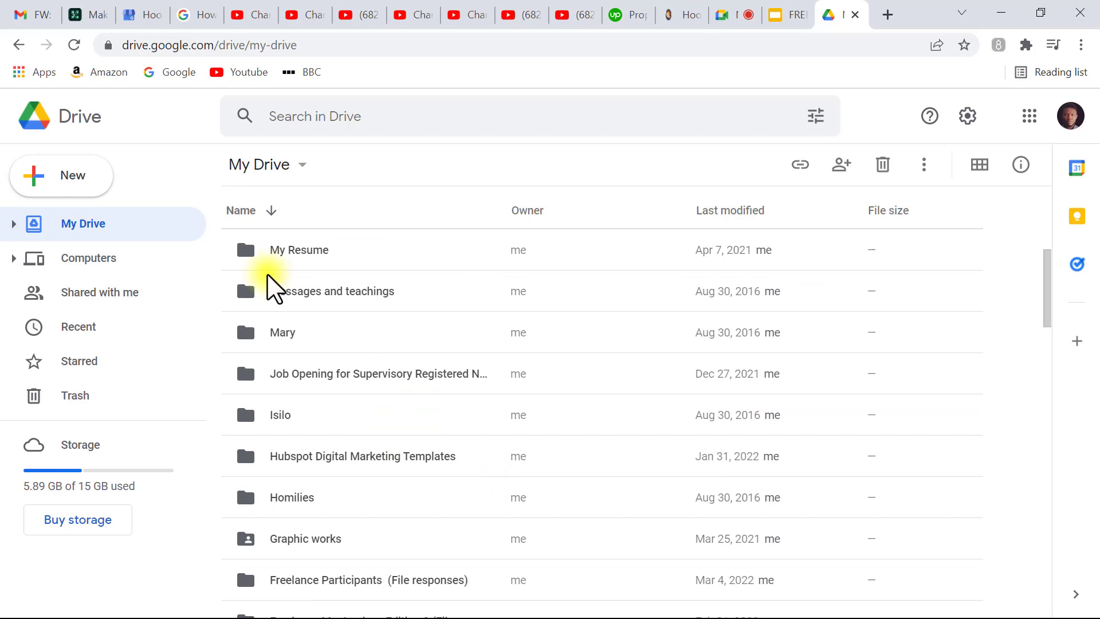
scroll(567, 499, "down", 10)
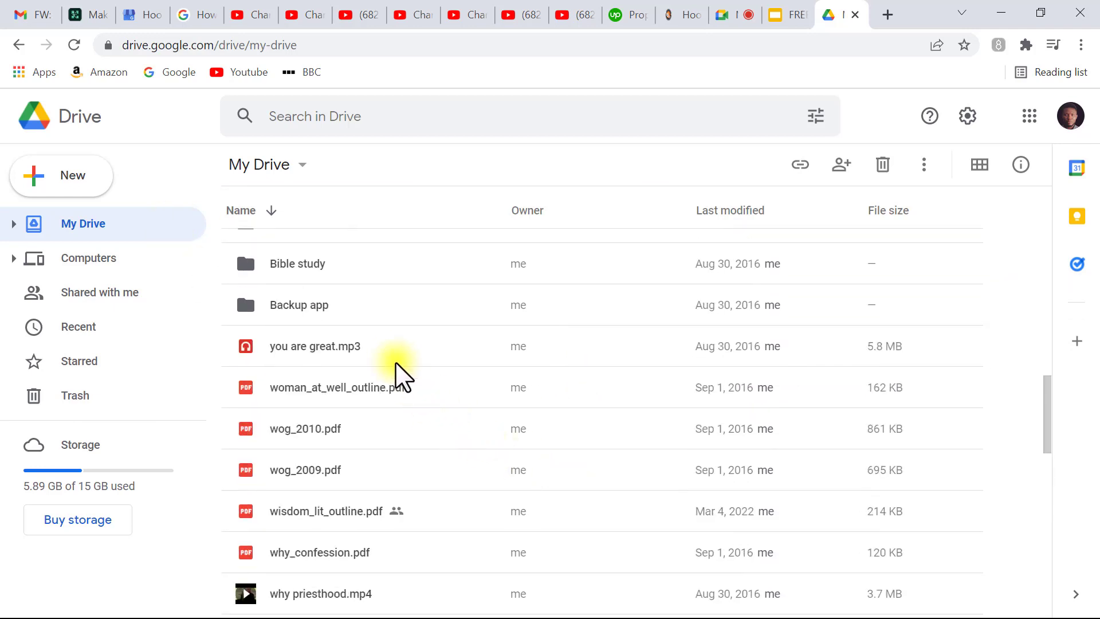
left_click(391, 350)
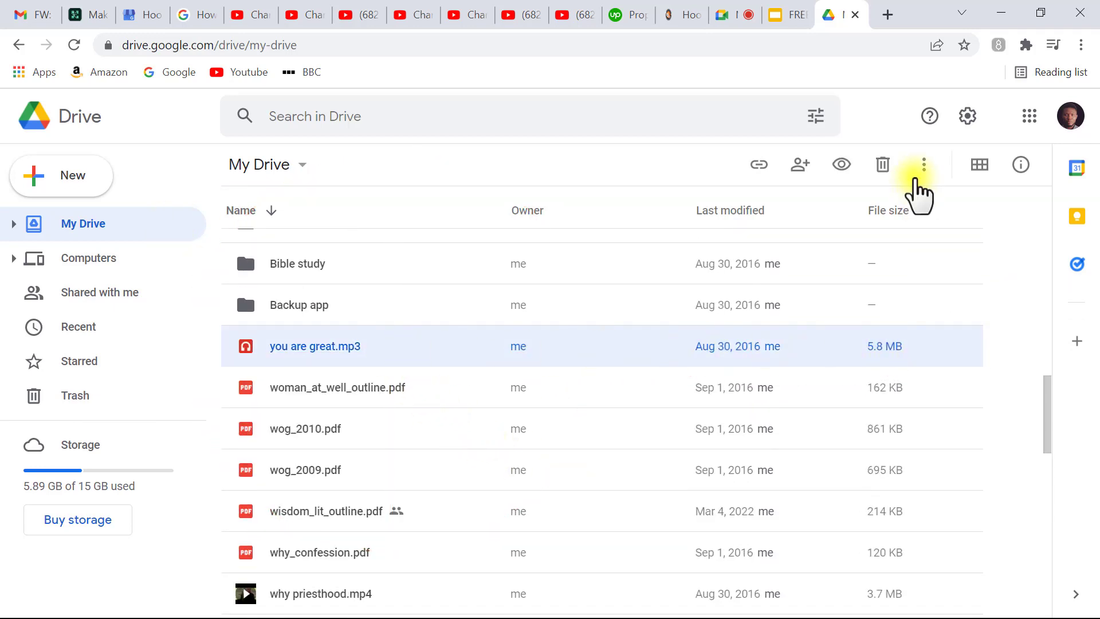
left_click(924, 165)
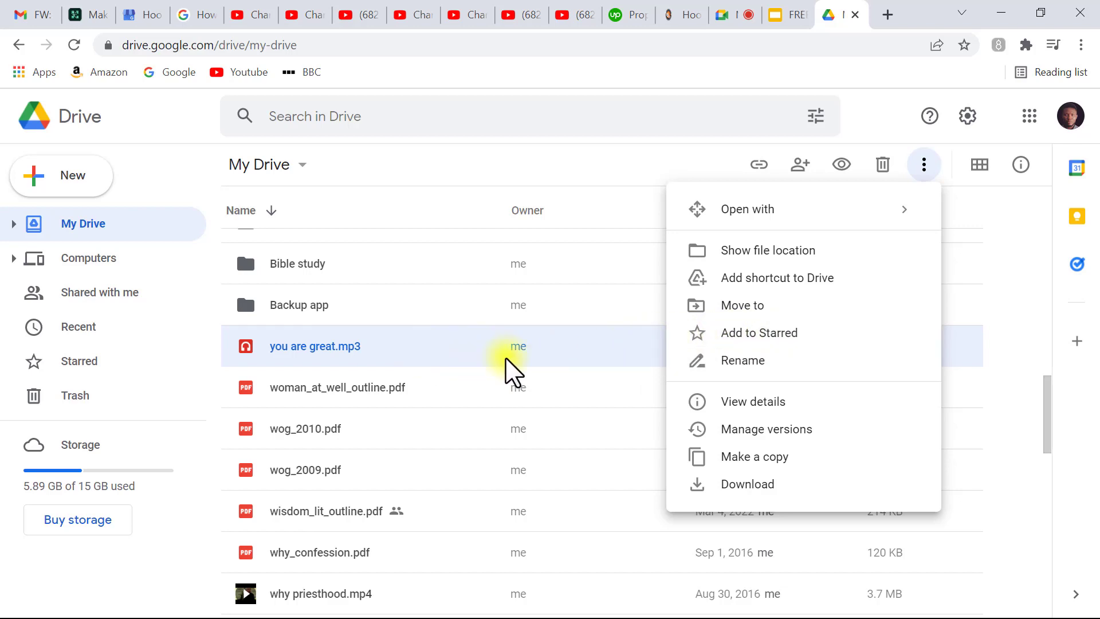
left_click(925, 167)
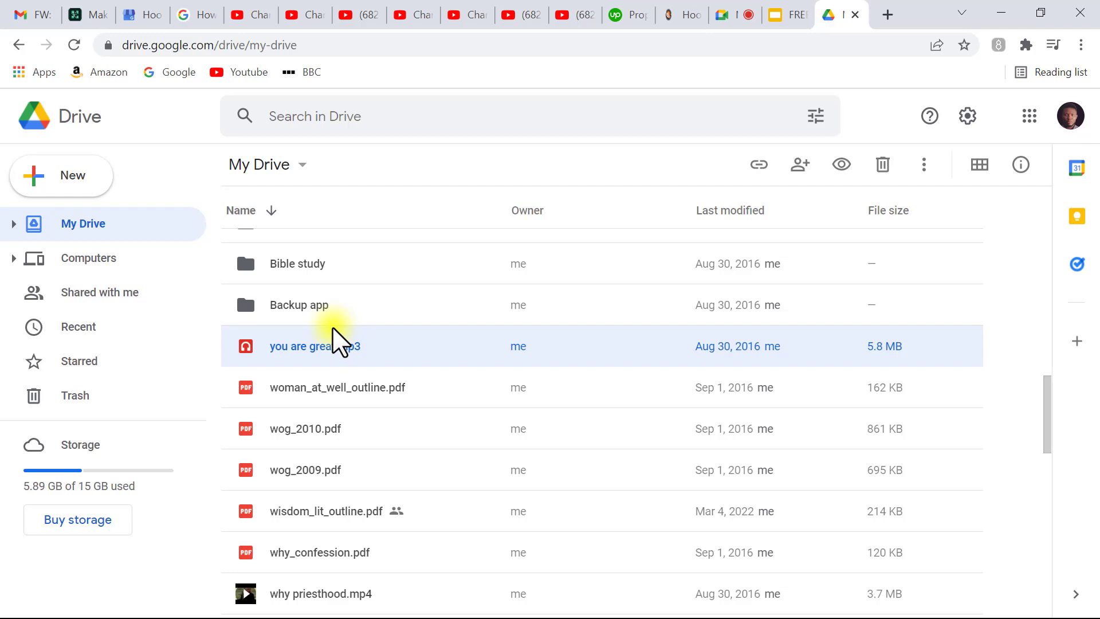
- View Drive's Starred and Trash sections, and return to the folder list in My Drive
left_click(89, 368)
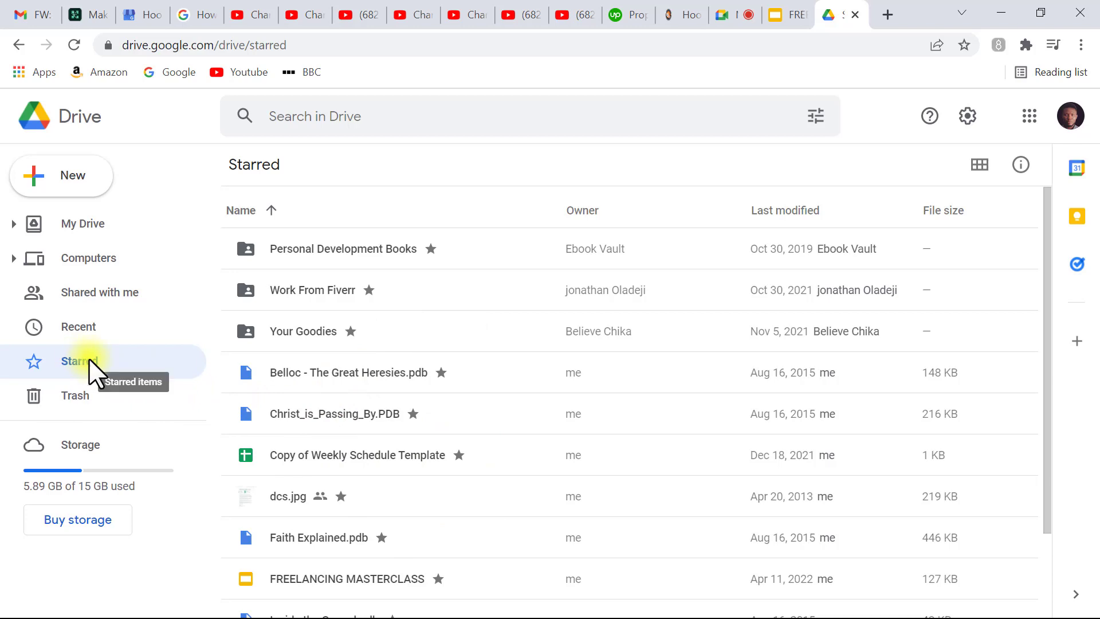
left_click(73, 397)
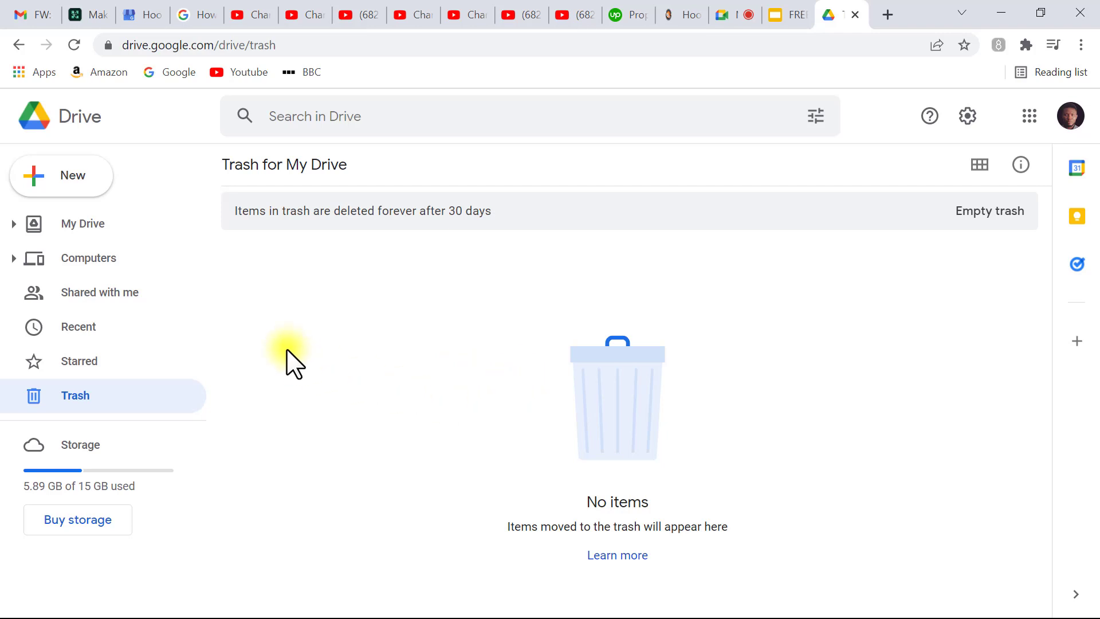
left_click(91, 235)
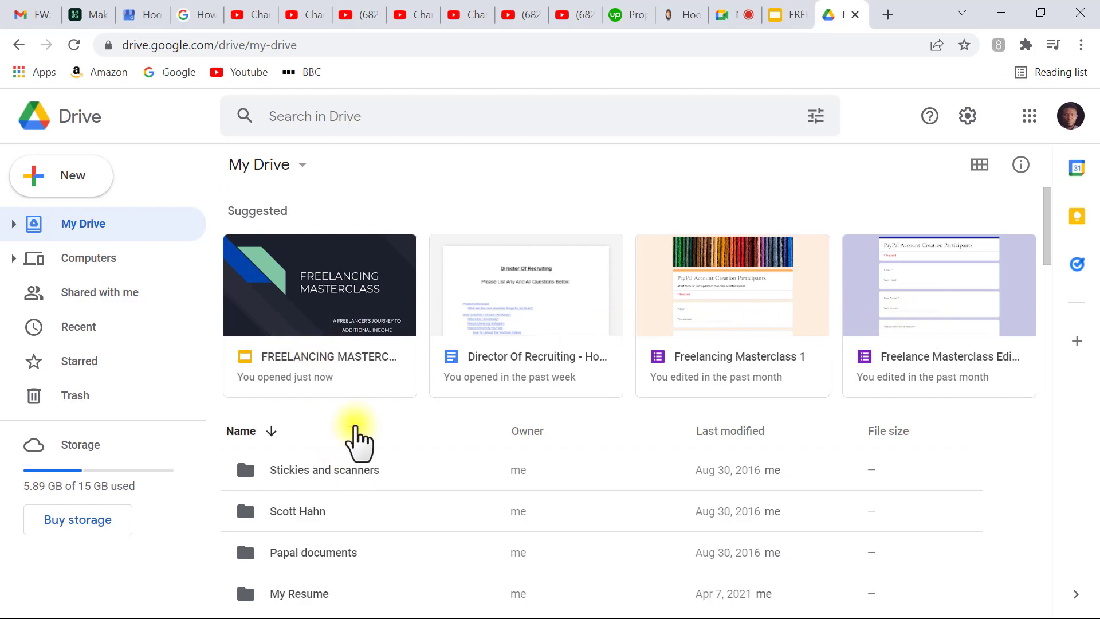
scroll(354, 440, "down", 3)
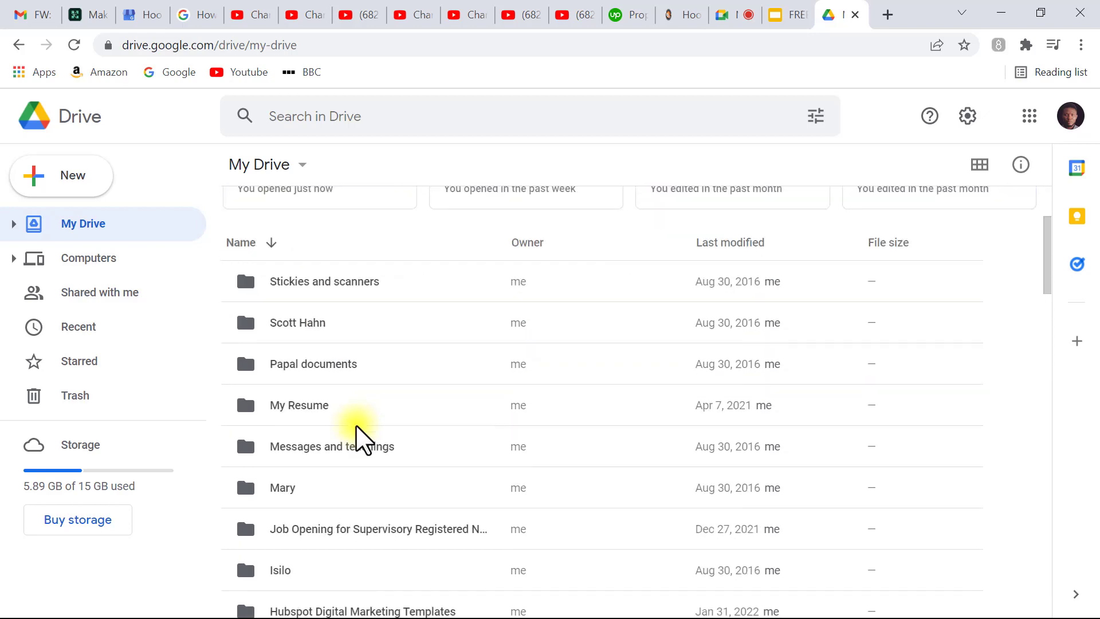